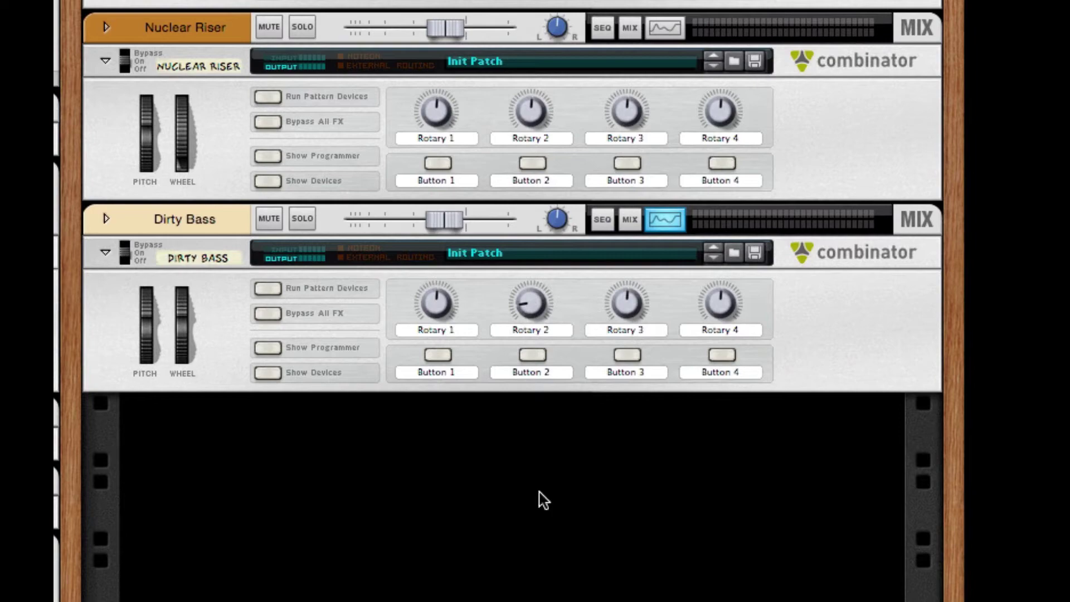
- Reveal the Dirty Bass Combinator's devices and browse Thor's full programmer panel
{"action": "left_click", "coordinate": [268, 372]}
{"action": "scroll", "coordinate": [390, 379], "scroll_direction": "down", "scroll_amount": 10}
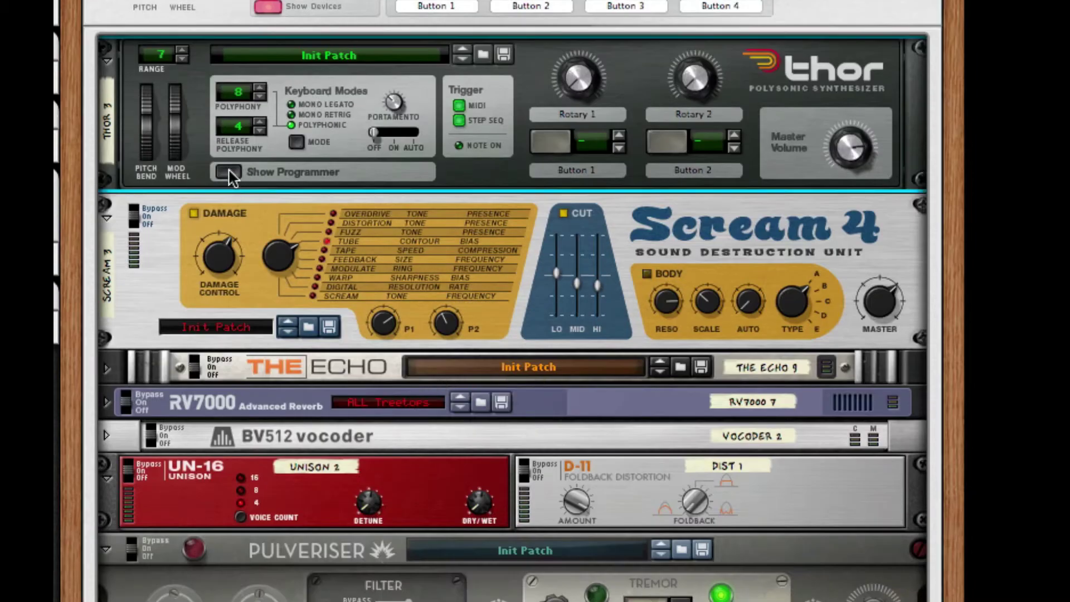
{"action": "left_click", "coordinate": [228, 173]}
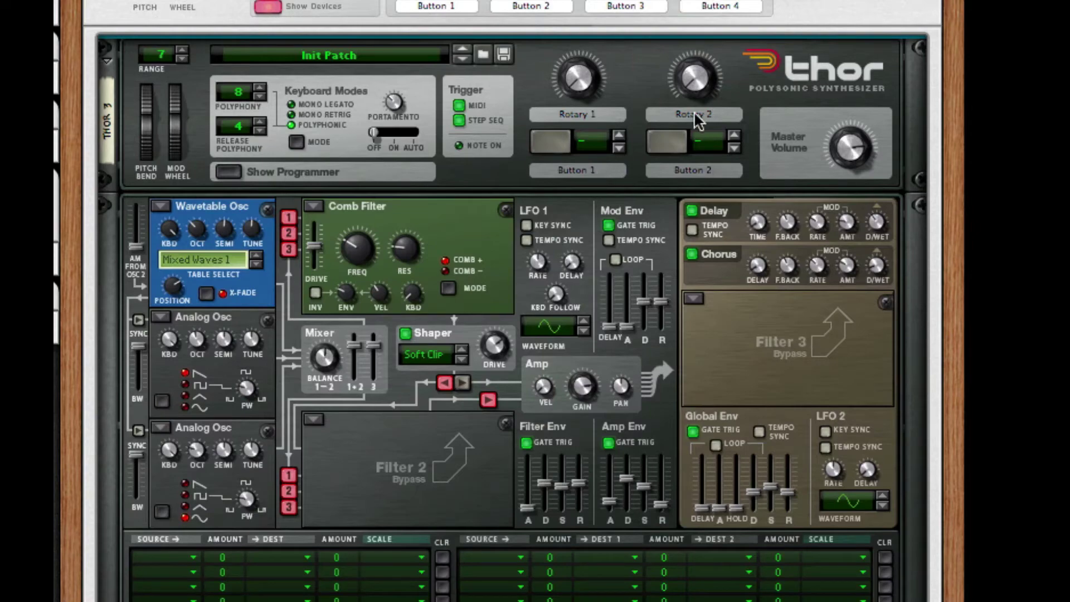
{"action": "scroll", "coordinate": [680, 280], "scroll_direction": "down", "scroll_amount": 8}
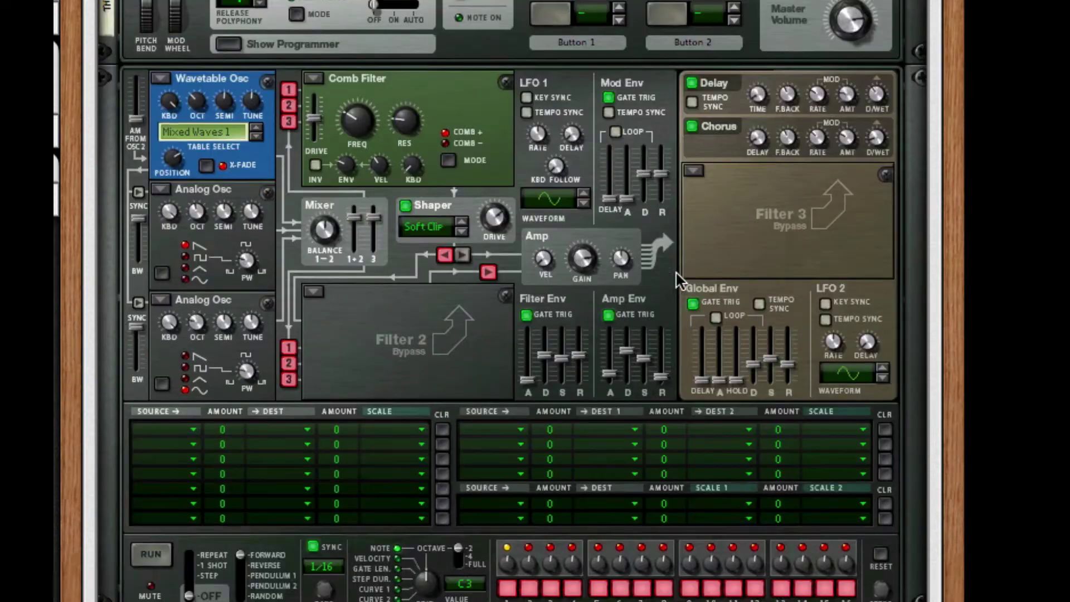
{"action": "scroll", "coordinate": [680, 280], "scroll_direction": "down", "scroll_amount": 8}
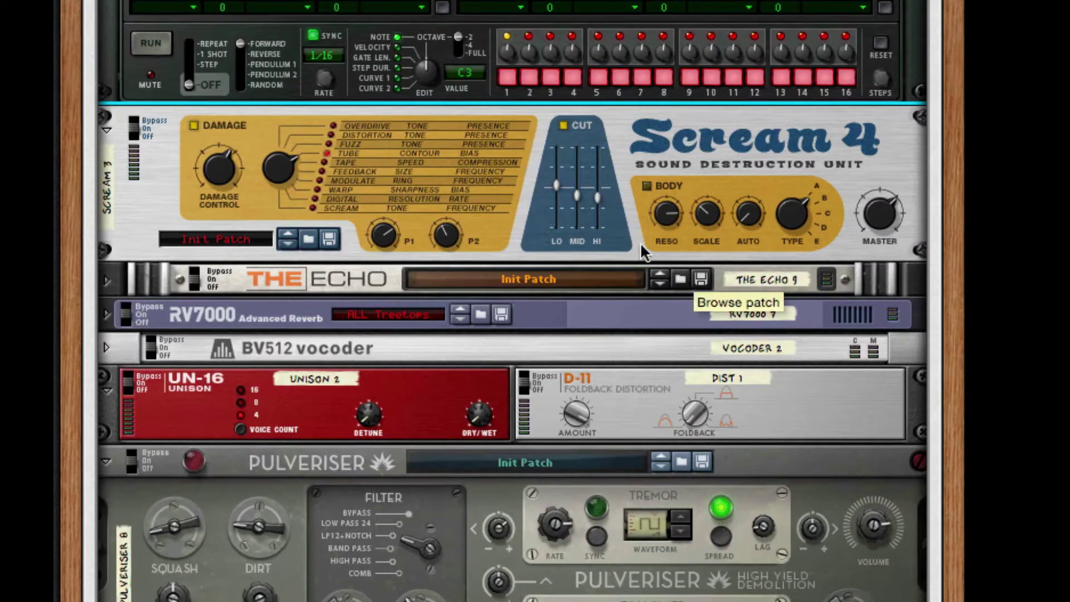
{"action": "scroll", "coordinate": [637, 234], "scroll_direction": "down", "scroll_amount": 3}
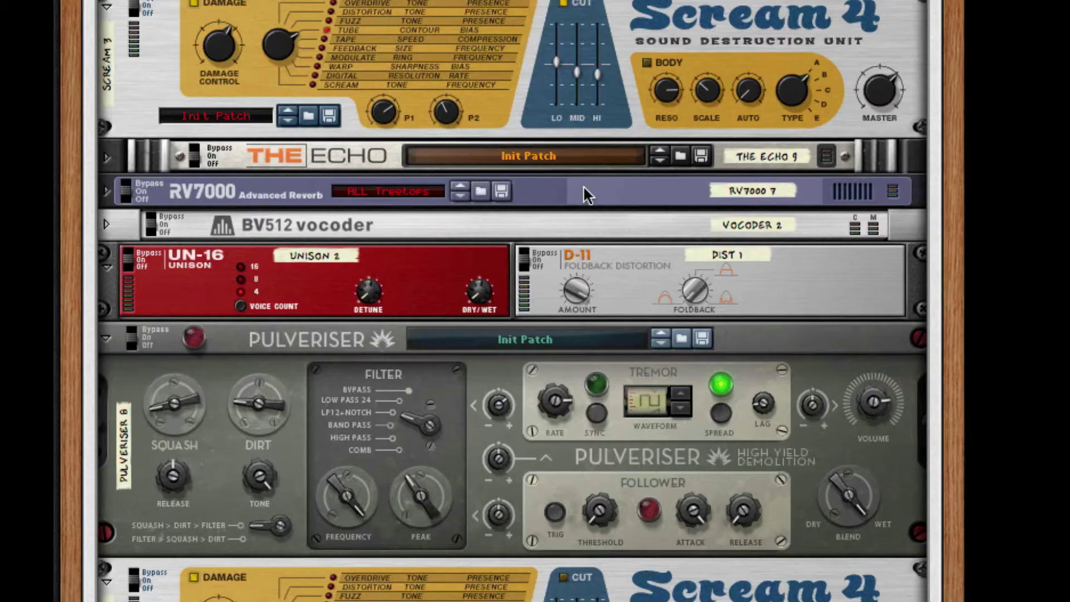
{"action": "scroll", "coordinate": [583, 187], "scroll_direction": "up", "scroll_amount": 11}
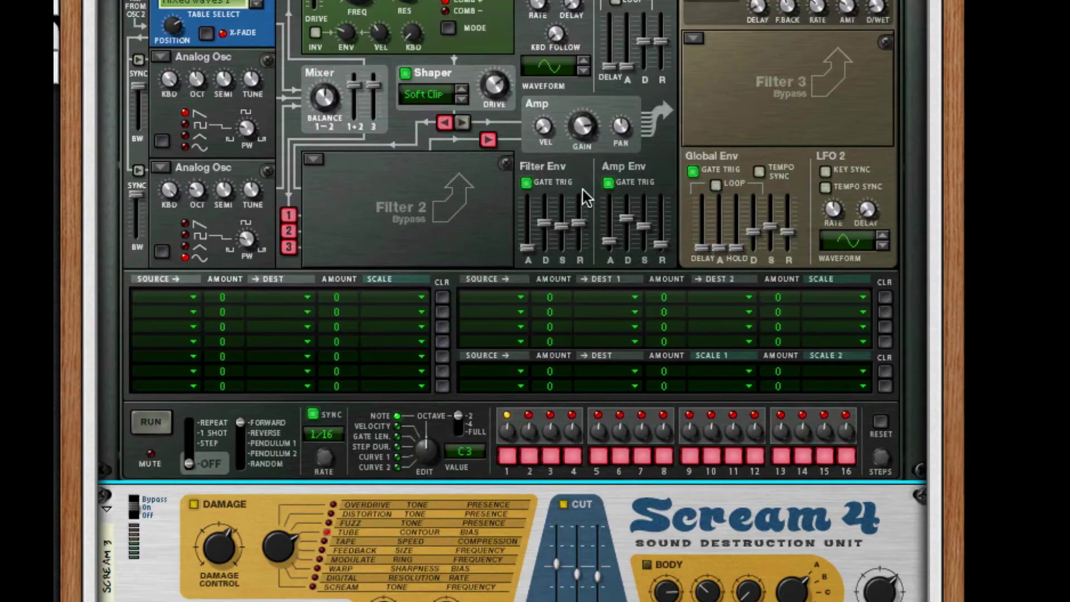
{"action": "scroll", "coordinate": [583, 192], "scroll_direction": "up", "scroll_amount": 9}
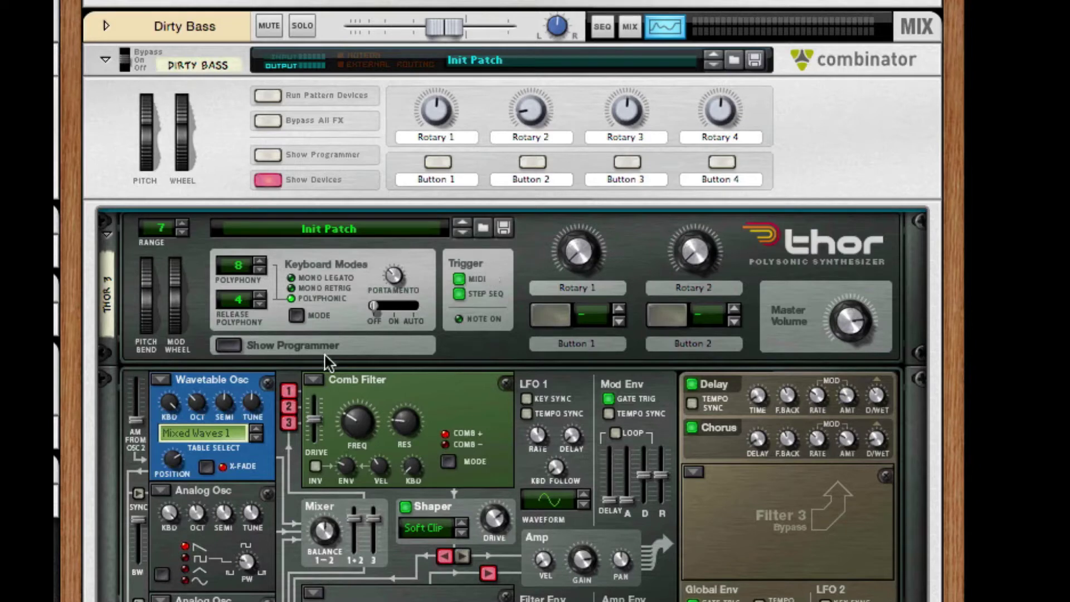
- Close Thor's programmer and hide the Dirty Bass devices again
{"action": "left_click", "coordinate": [237, 351]}
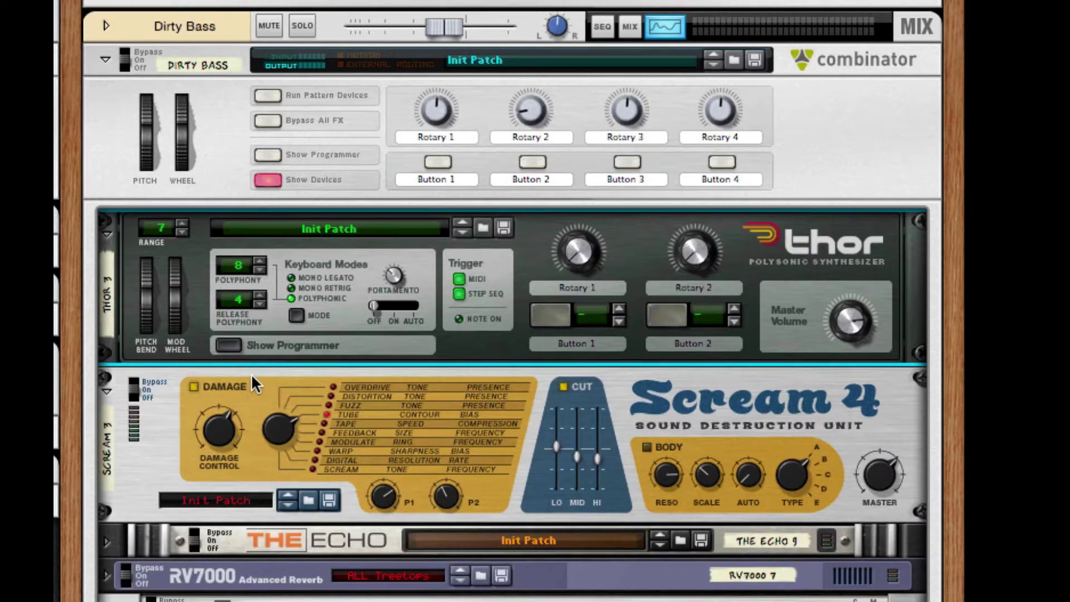
{"action": "left_click", "coordinate": [262, 179]}
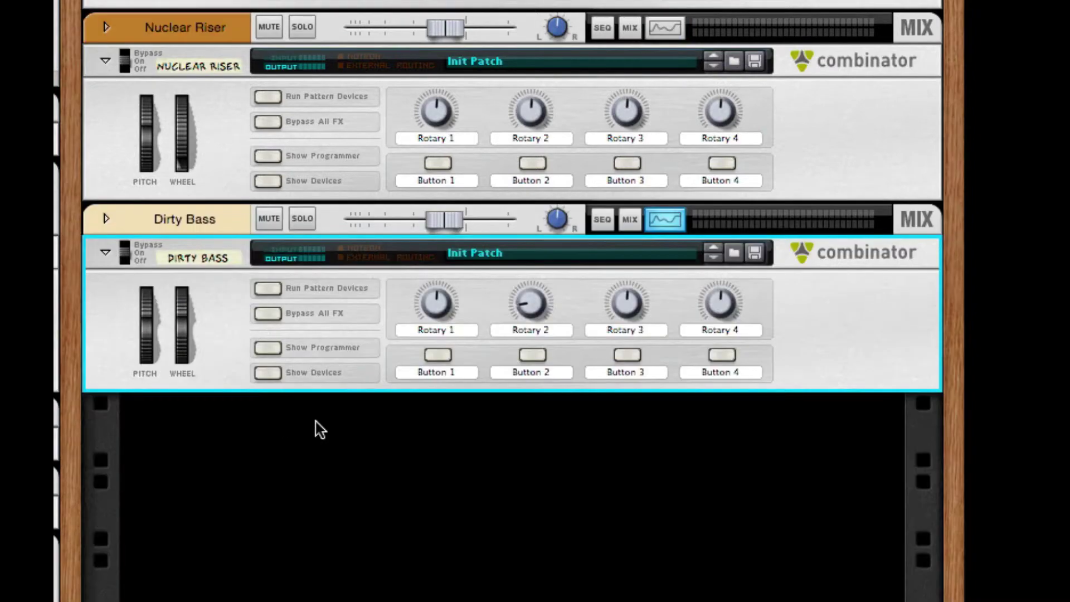
{"action": "scroll", "coordinate": [511, 251], "scroll_direction": "down", "scroll_amount": 4}
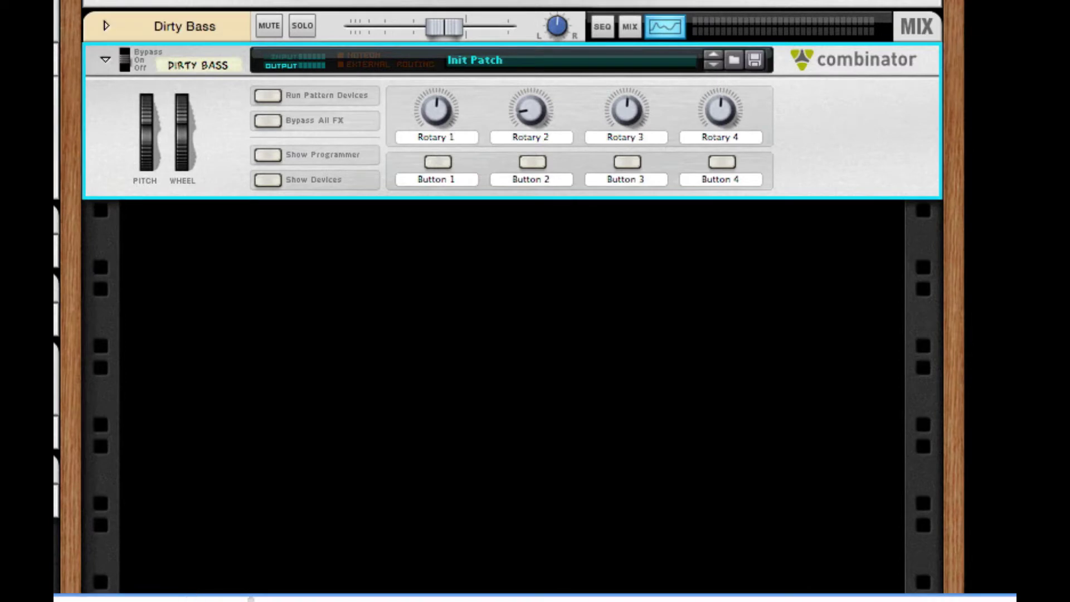
- Play the Dirty Bass patch, then show its devices and Thor's programmer once more
{"action": "key", "text": "space"}
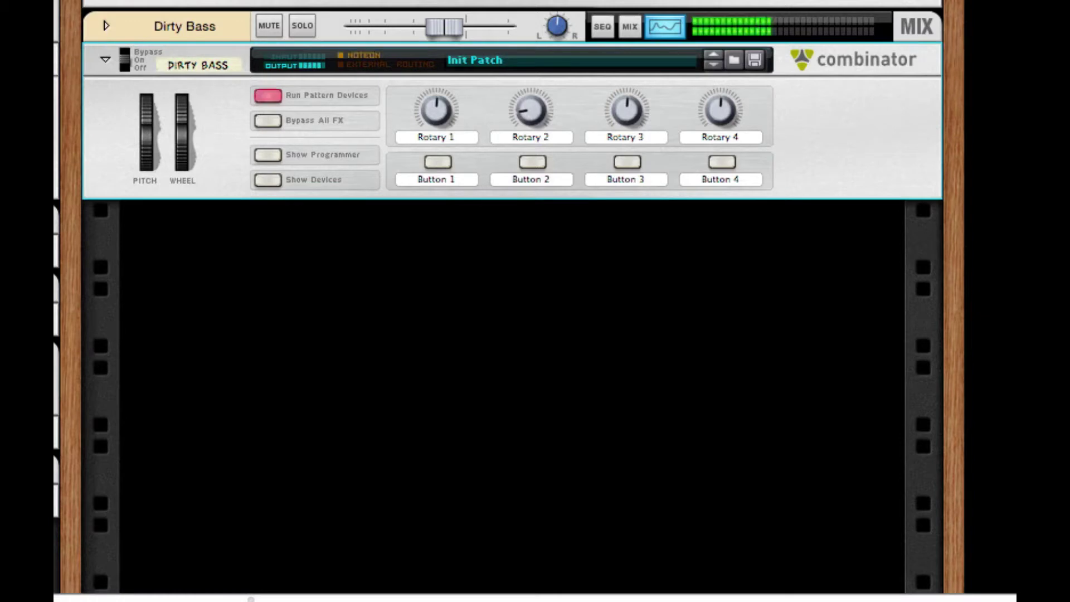
{"action": "scroll", "coordinate": [389, 491], "scroll_direction": "up", "scroll_amount": 5}
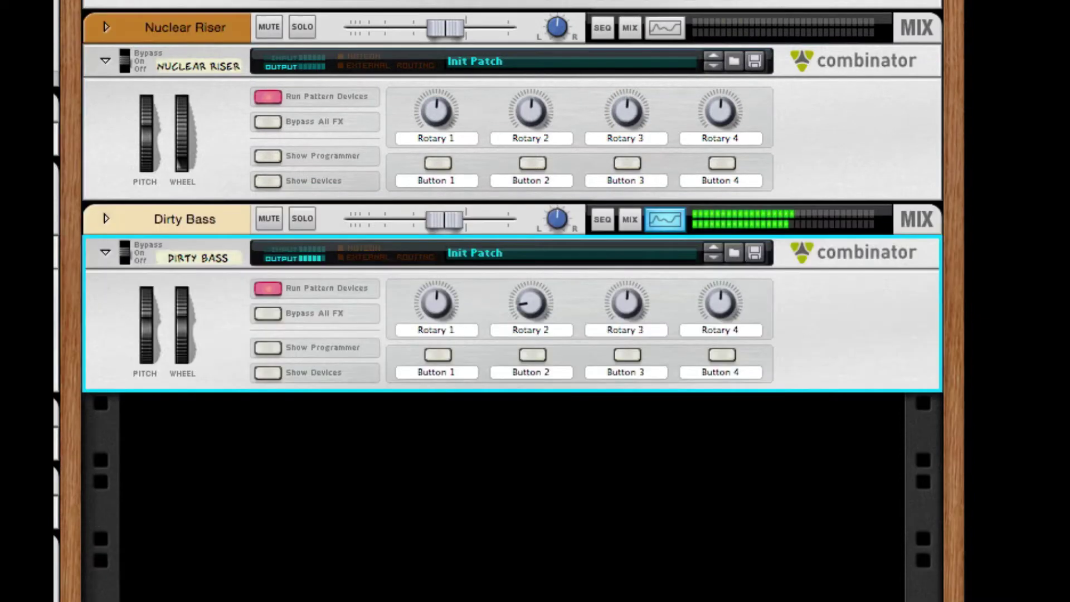
{"action": "left_click", "coordinate": [268, 372]}
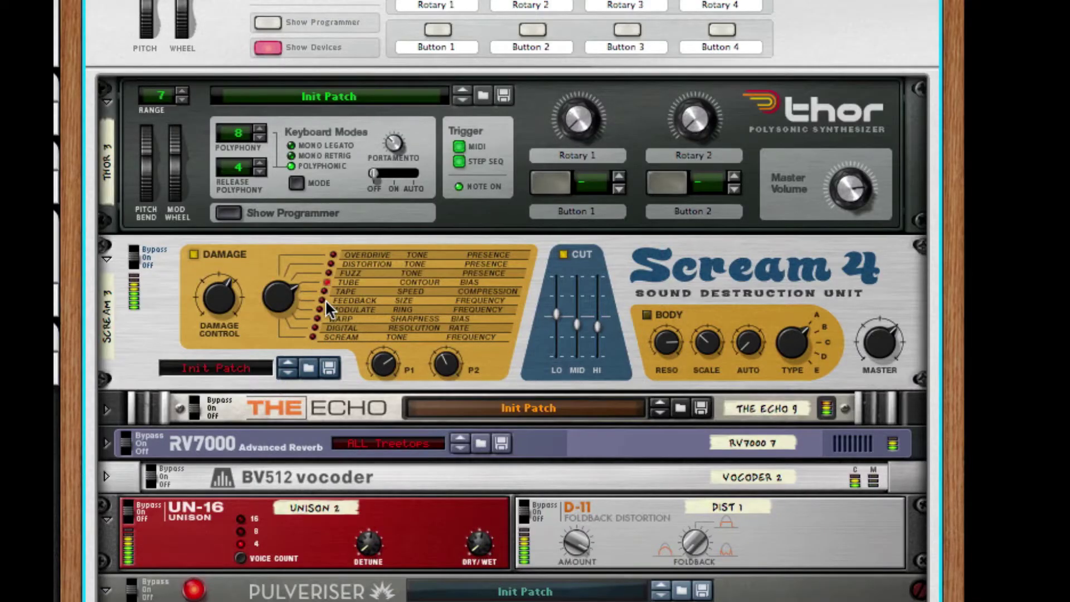
{"action": "left_click", "coordinate": [231, 211]}
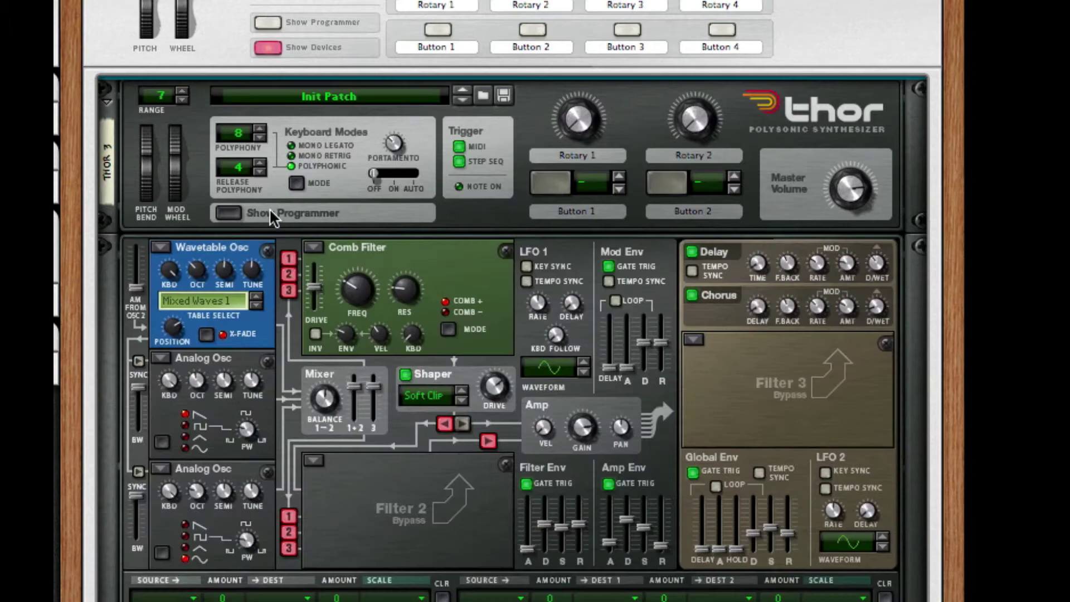
{"action": "scroll", "coordinate": [370, 47], "scroll_direction": "up", "scroll_amount": 2}
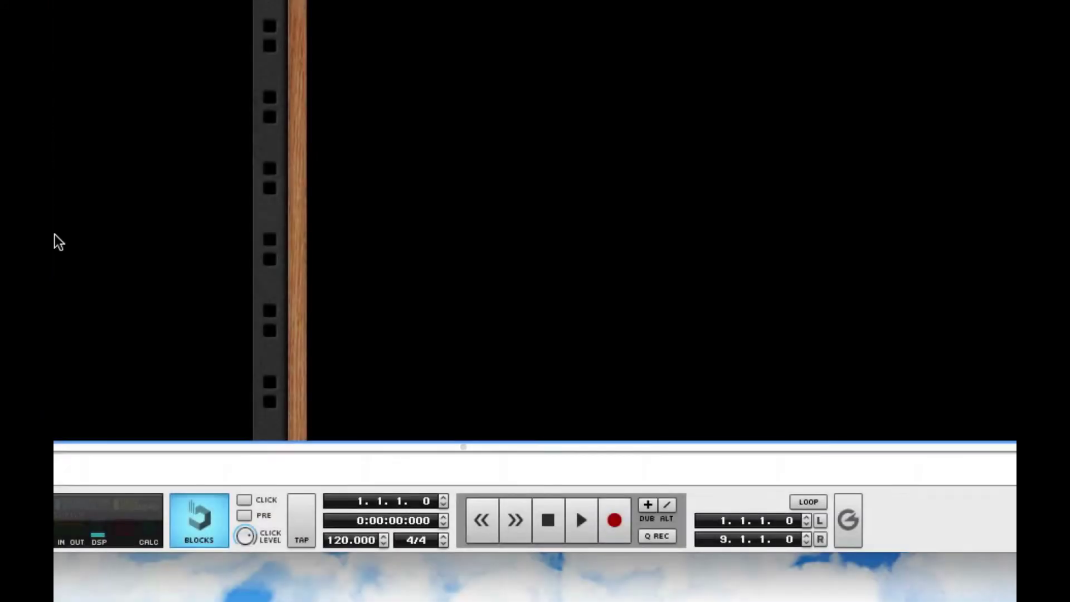
- Replace the transport tempo value with 75 BPM
{"action": "double_click", "coordinate": [338, 539]}
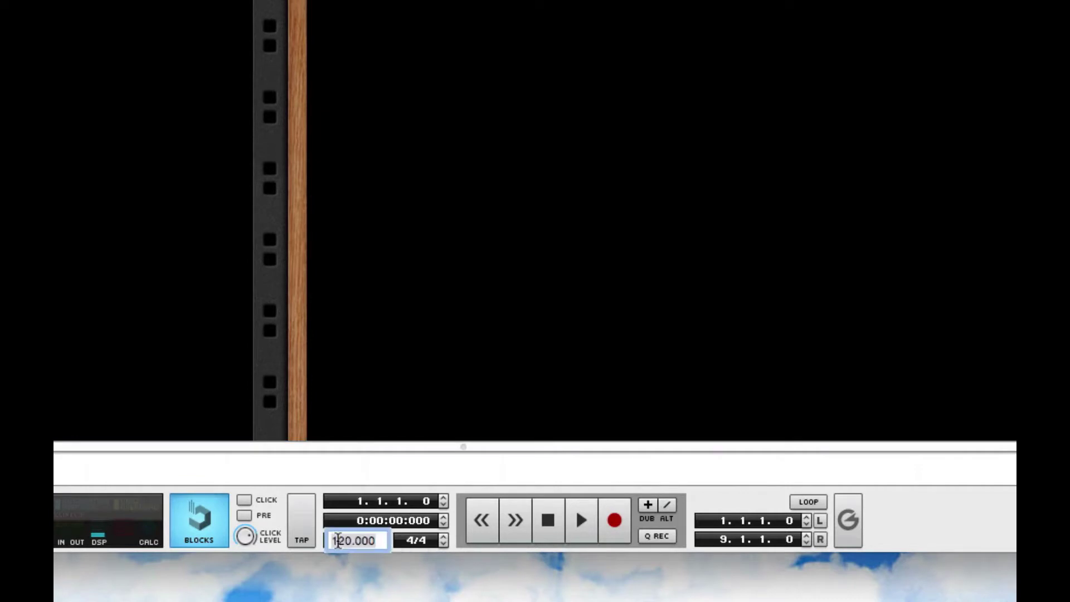
{"action": "double_click", "coordinate": [338, 540]}
{"action": "type", "text": "75"}
{"action": "key", "text": "Return"}
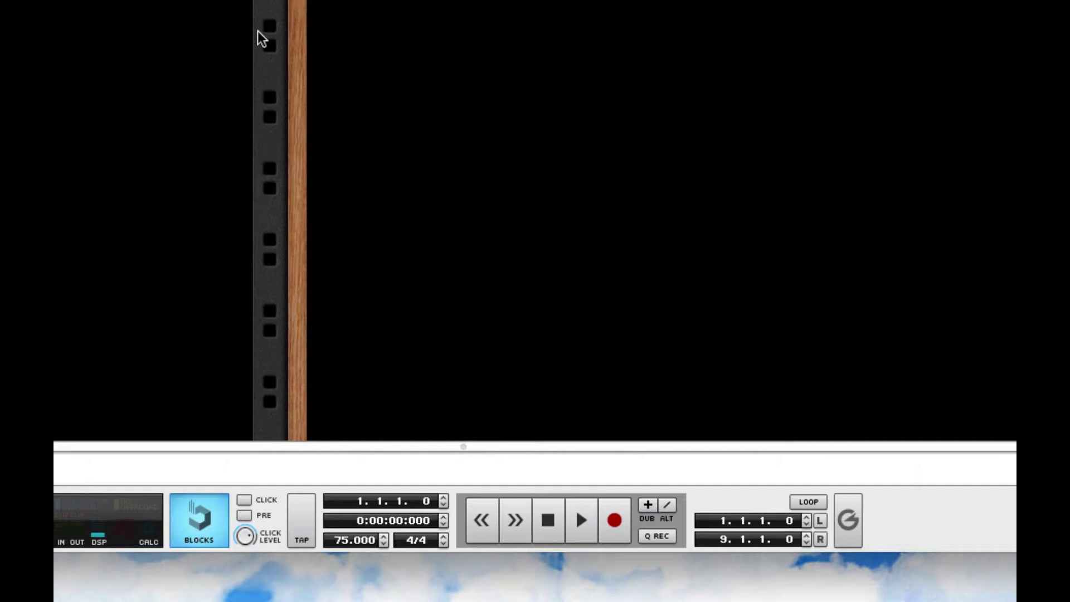
- Add a new empty Combinator to the rack from Utilities
{"action": "right_click", "coordinate": [0, 0]}
{"action": "mouse_move", "coordinate": [111, 112]}
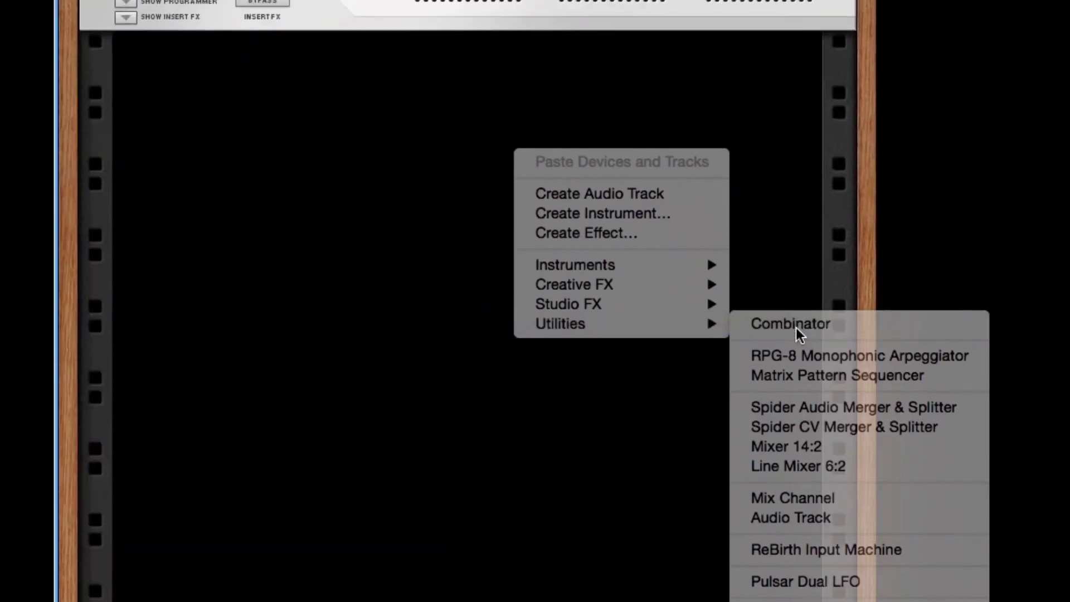
{"action": "left_click", "coordinate": [796, 328]}
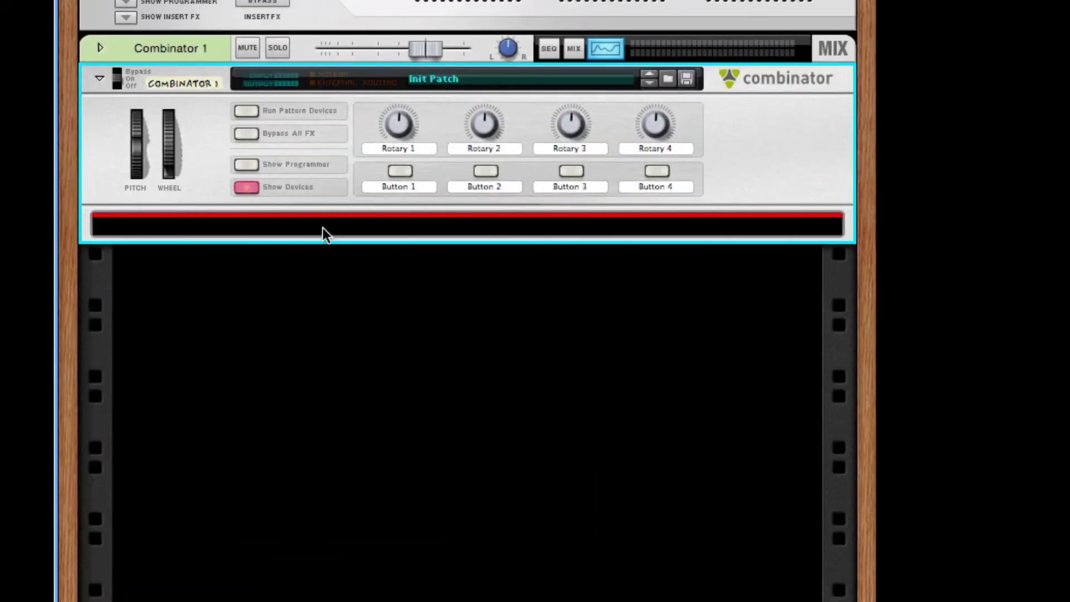
- Put a Thor Polysonic Synthesizer inside the Combinator and show its programmer
{"action": "right_click", "coordinate": [326, 227]}
{"action": "mouse_move", "coordinate": [461, 421]}
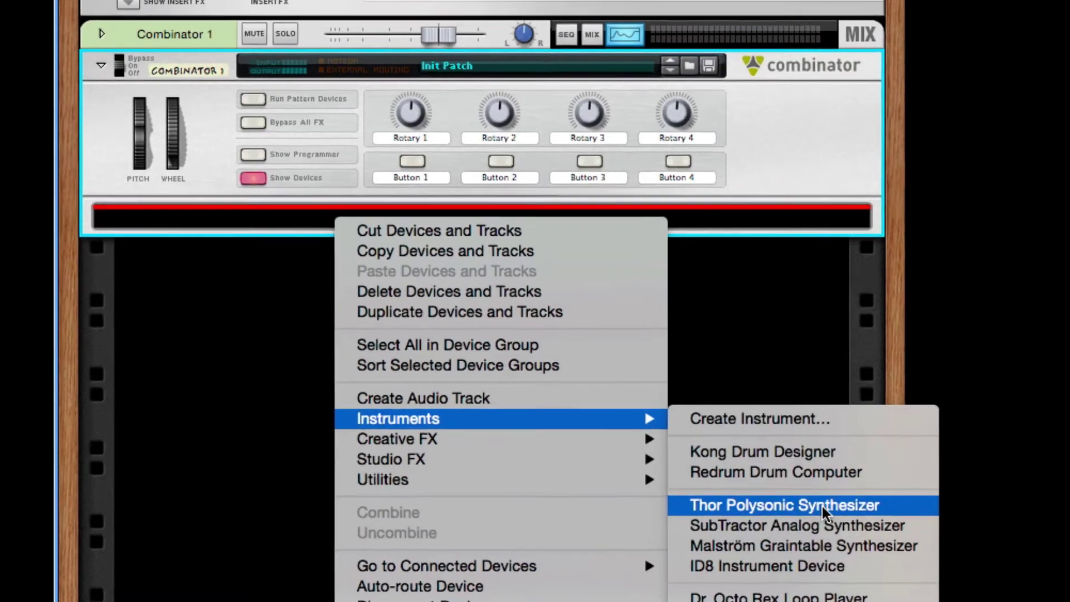
{"action": "left_click", "coordinate": [823, 512]}
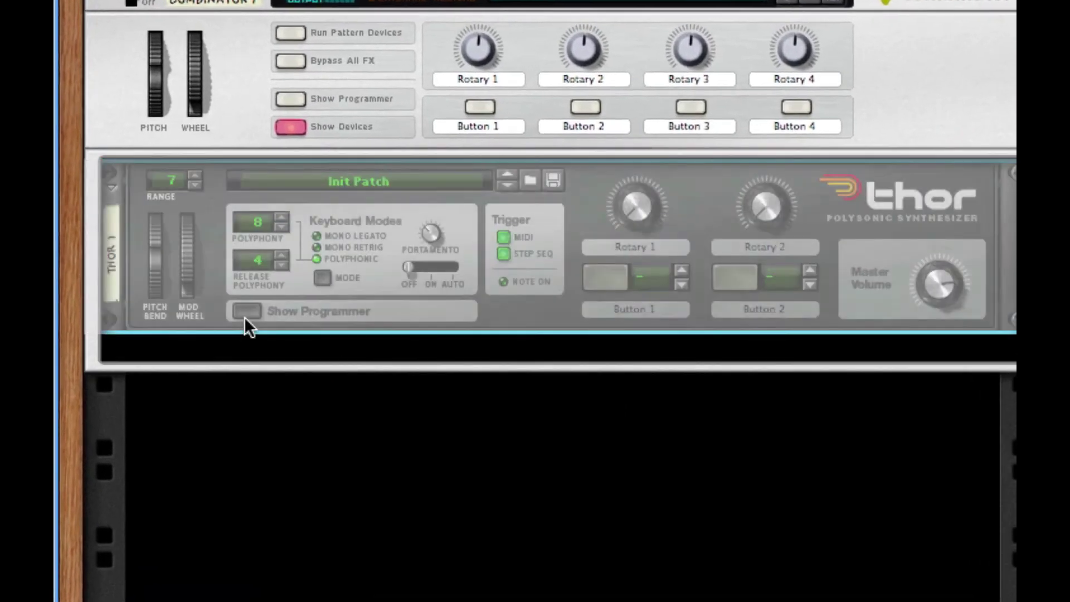
{"action": "left_click", "coordinate": [248, 313]}
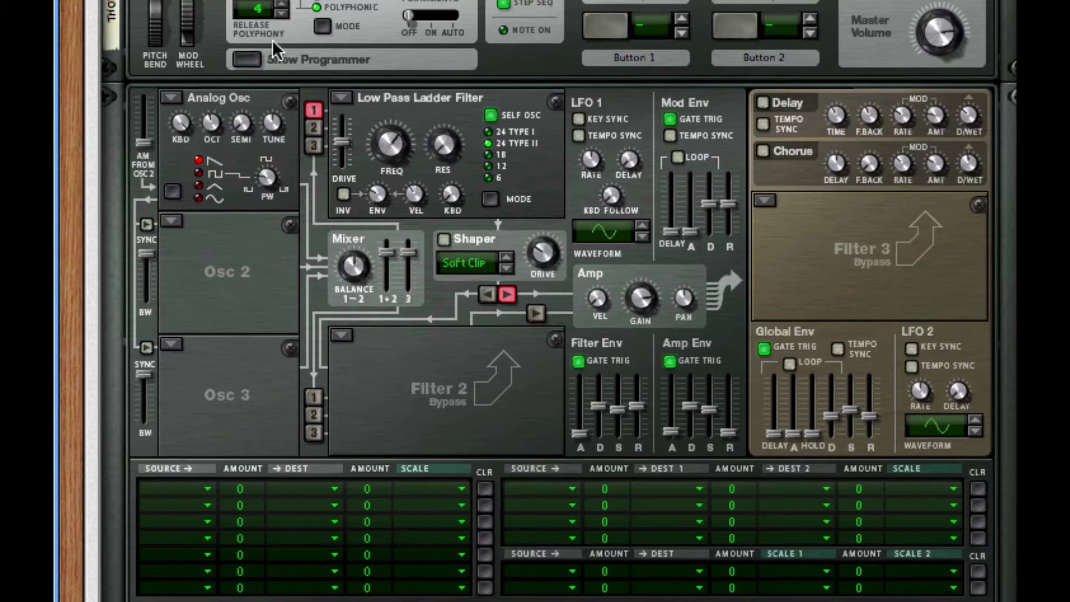
- Make Osc 1 a Wavetable oscillator on Mixed Waves 1, one octave down, Semi 6
{"action": "left_click", "coordinate": [186, 93]}
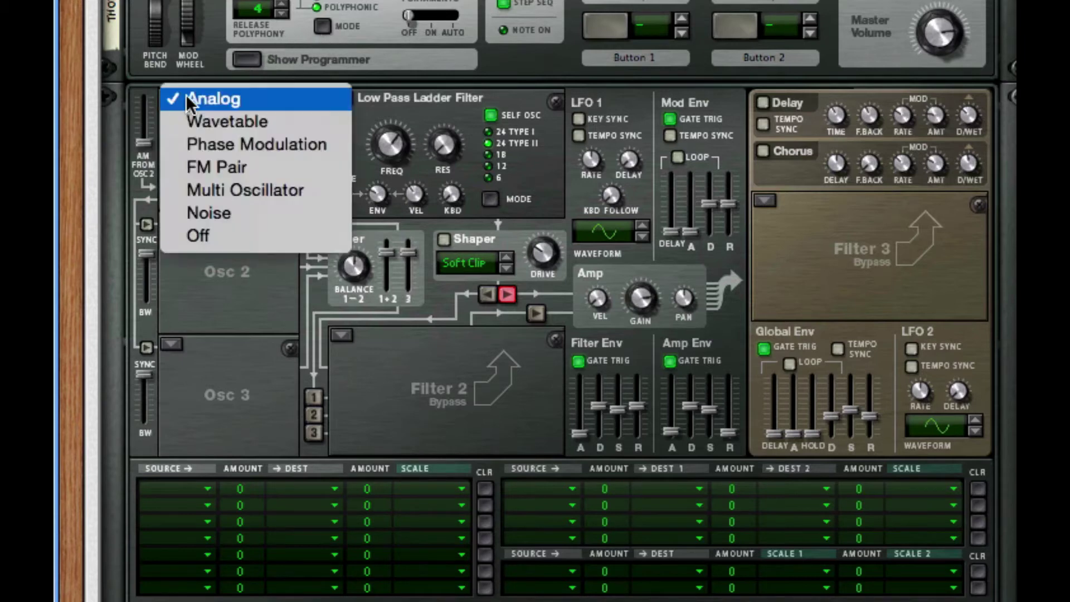
{"action": "left_click", "coordinate": [218, 122]}
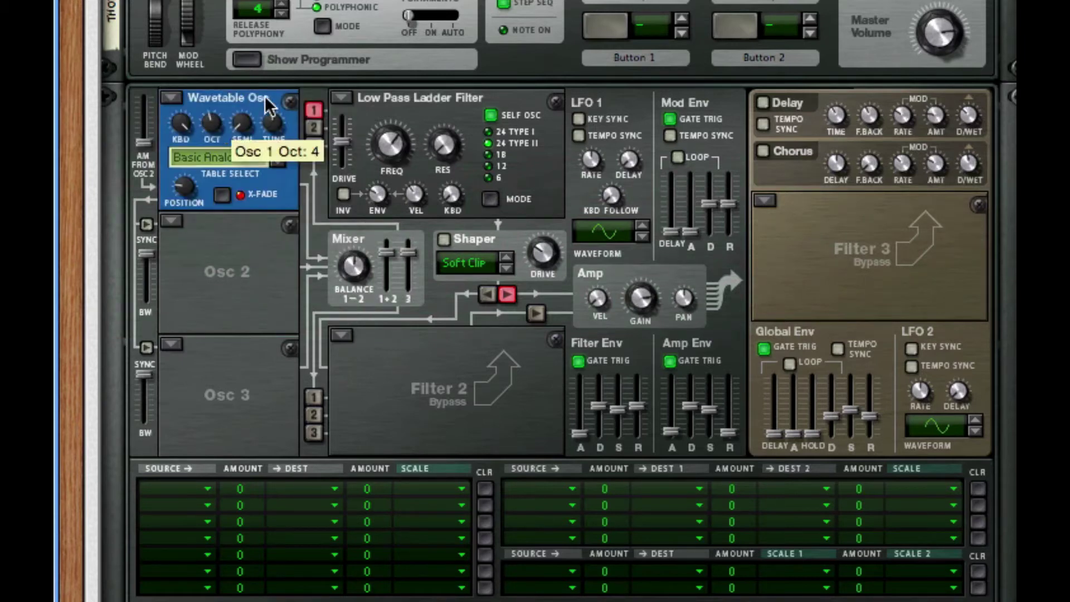
{"action": "mouse_move", "coordinate": [220, 126]}
{"action": "left_click_drag", "start_coordinate": [215, 131], "coordinate": [215, 138]}
{"action": "left_click", "coordinate": [212, 157]}
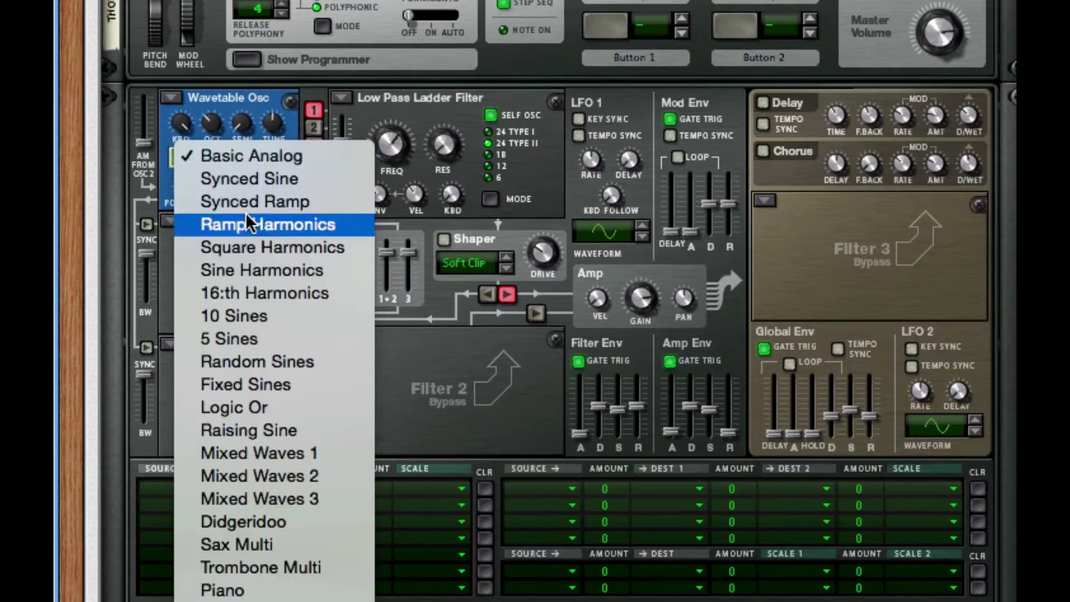
{"action": "left_click", "coordinate": [285, 451]}
{"action": "mouse_move", "coordinate": [241, 119]}
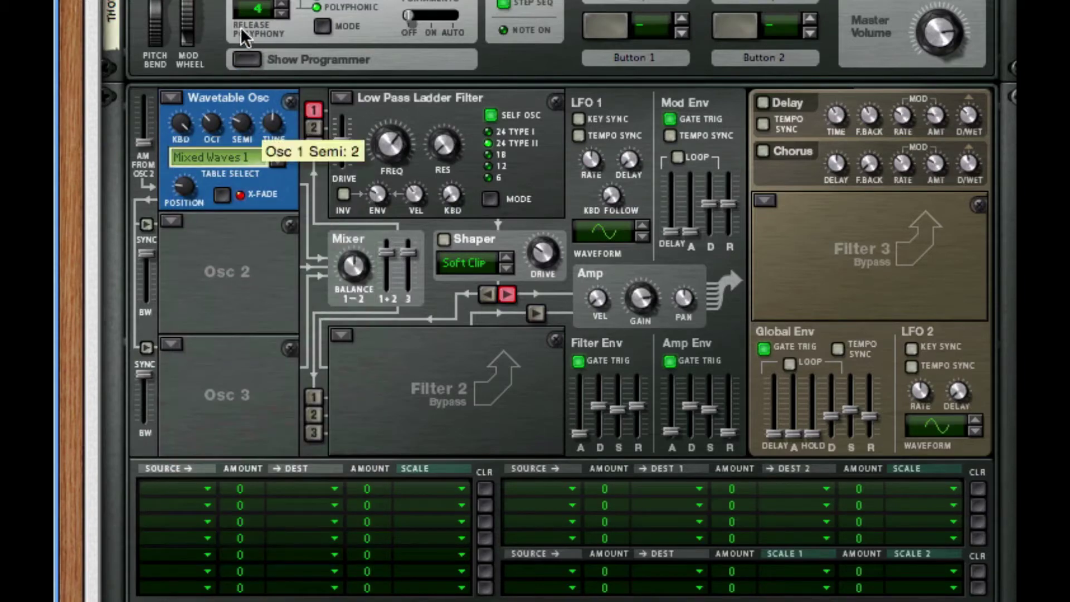
{"action": "left_click_drag", "start_coordinate": [242, 120], "coordinate": [241, 116]}
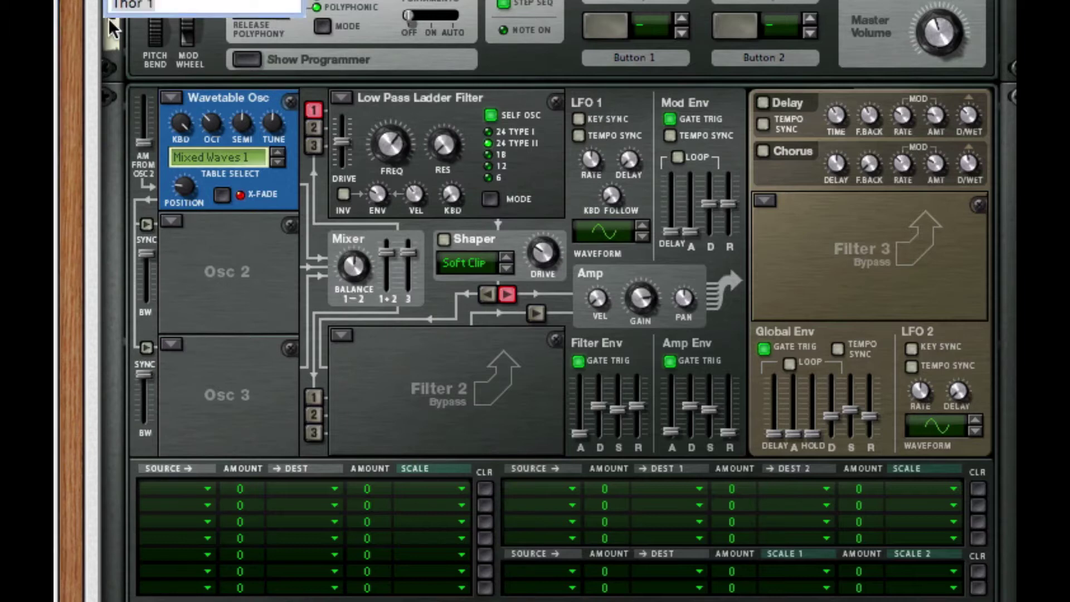
- Name the Thor device 'E Dirty Bass'
{"action": "left_click", "coordinate": [159, 11]}
{"action": "type", "text": "E"}
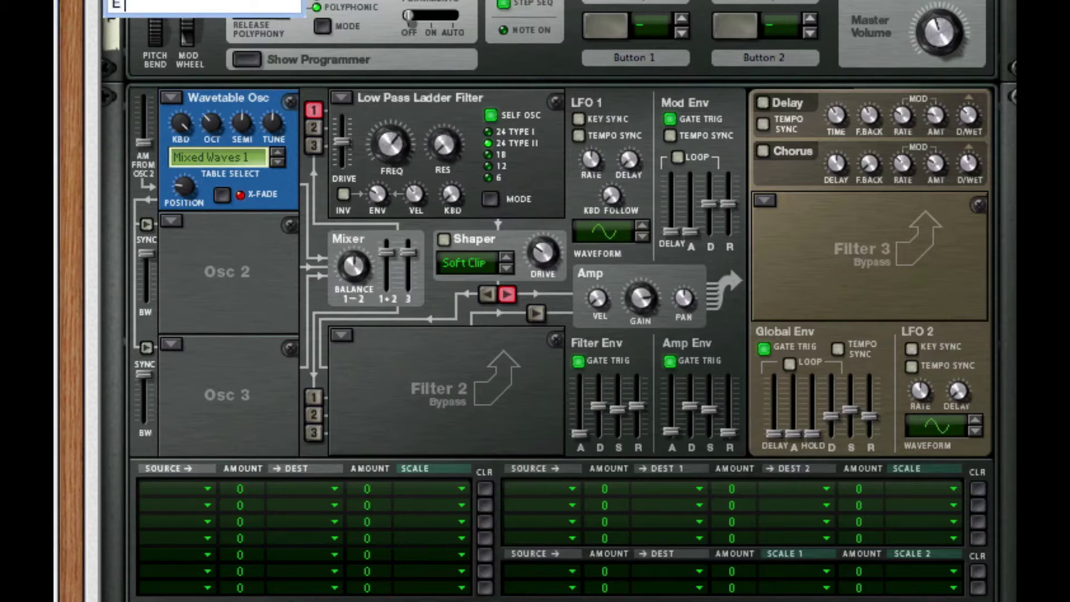
{"action": "type", "text": " Dirty Bass"}
{"action": "key", "text": "Return"}
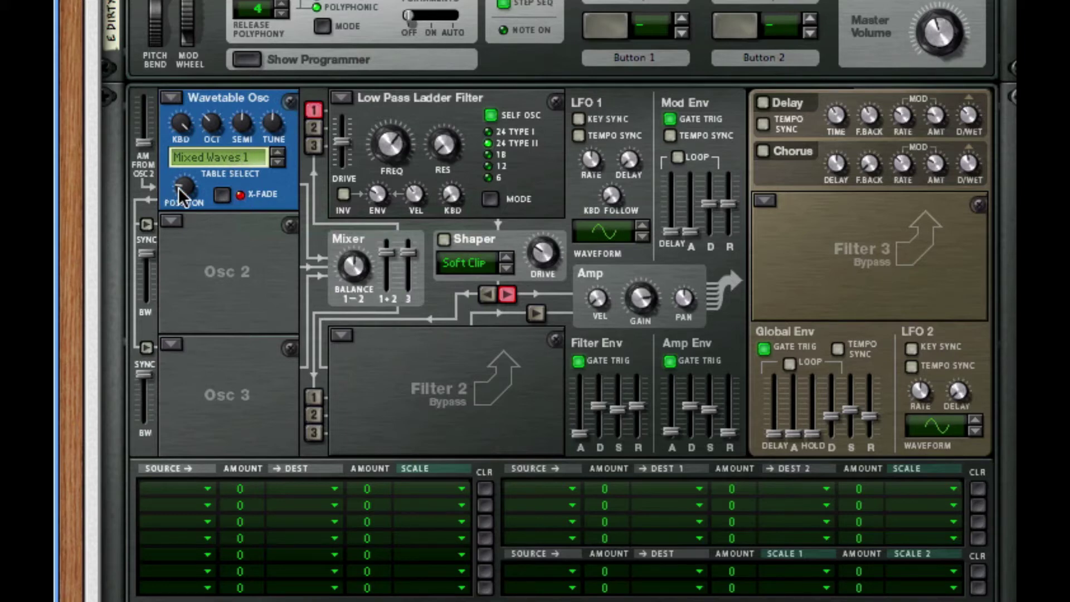
- Sweep Osc 1's wavetable Position knob up to about 86
{"action": "left_click_drag", "start_coordinate": [179, 194], "coordinate": [214, 14]}
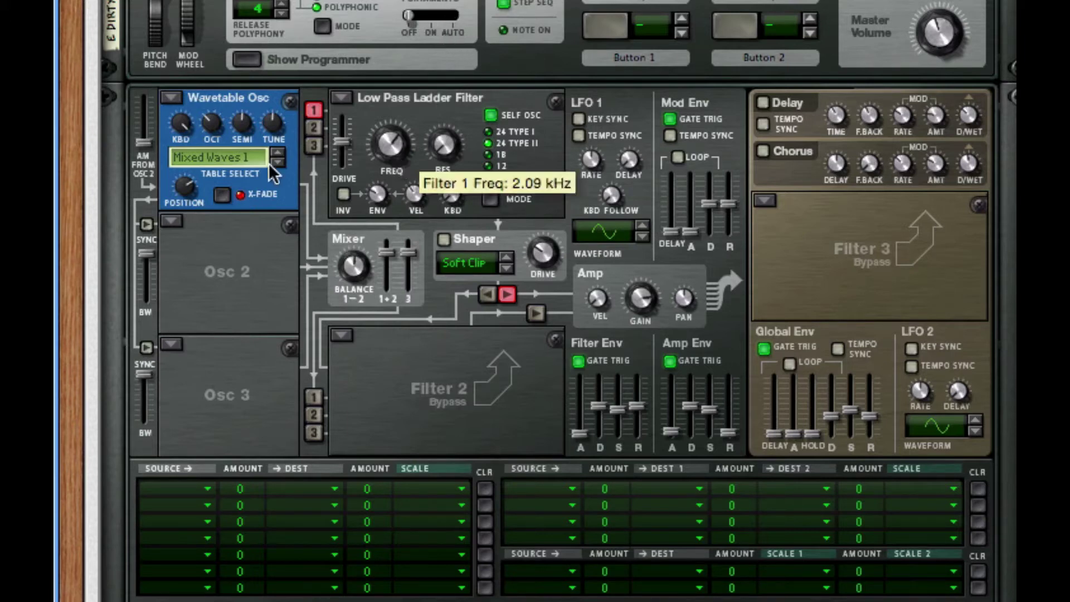
- Make Osc 2 an Analog oscillator with pulse width 35 and Semi 5
{"action": "left_click", "coordinate": [167, 218]}
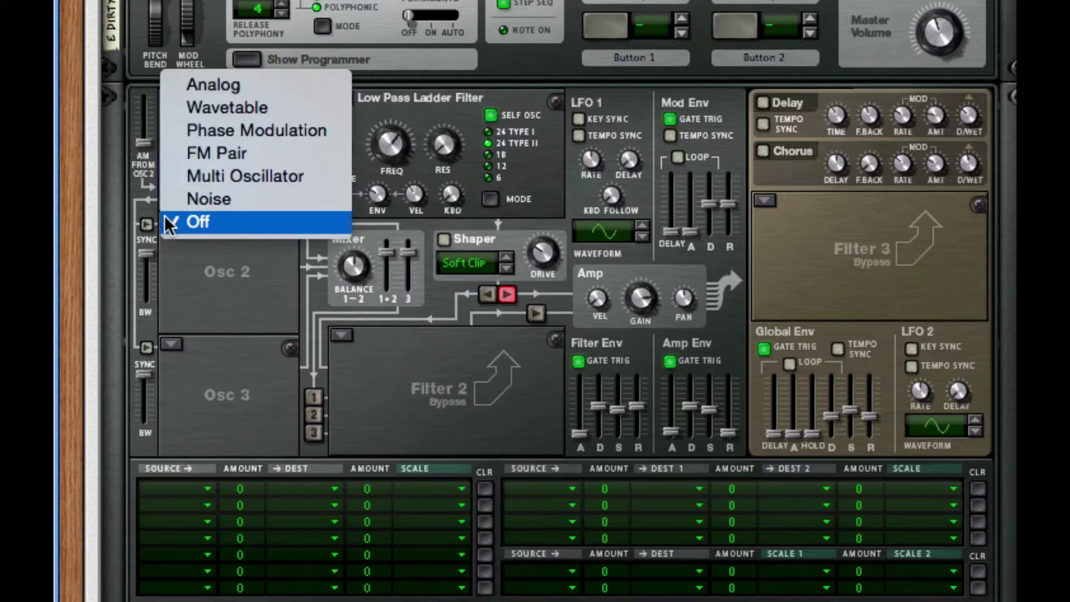
{"action": "left_click", "coordinate": [198, 85]}
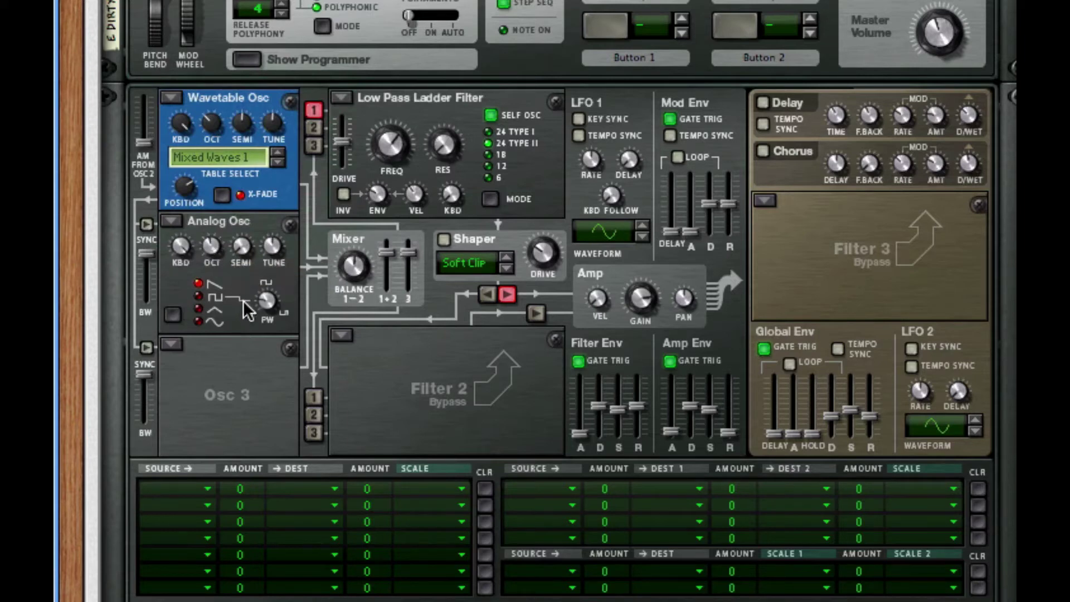
{"action": "left_click_drag", "start_coordinate": [260, 301], "coordinate": [271, 268]}
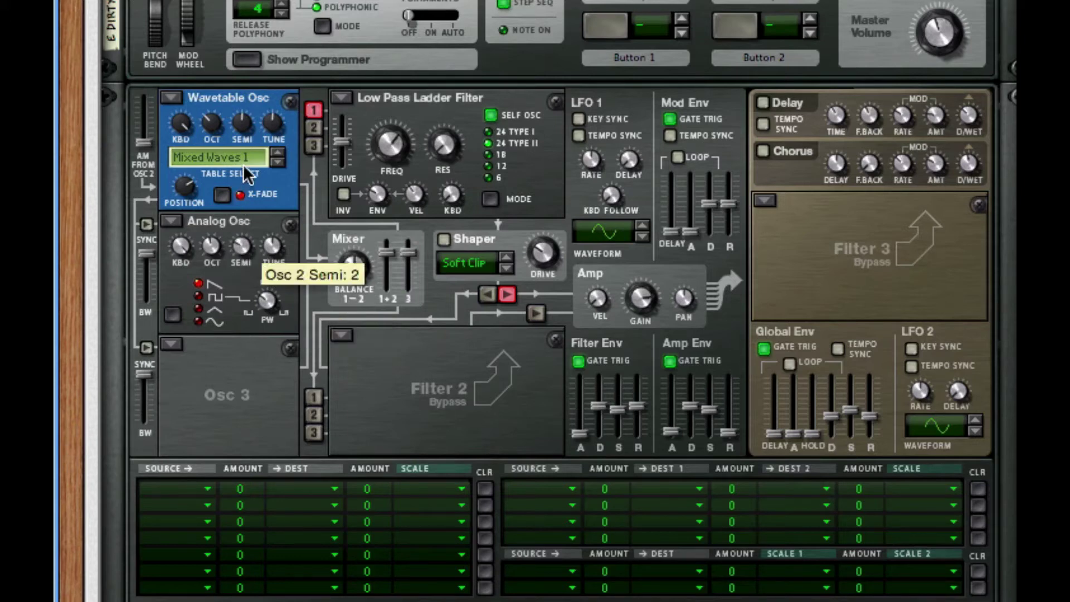
{"action": "left_click_drag", "start_coordinate": [243, 165], "coordinate": [270, 117]}
- Make Osc 3 an Analog sine oscillator at Octave 2, Semi 7
{"action": "left_click", "coordinate": [174, 345]}
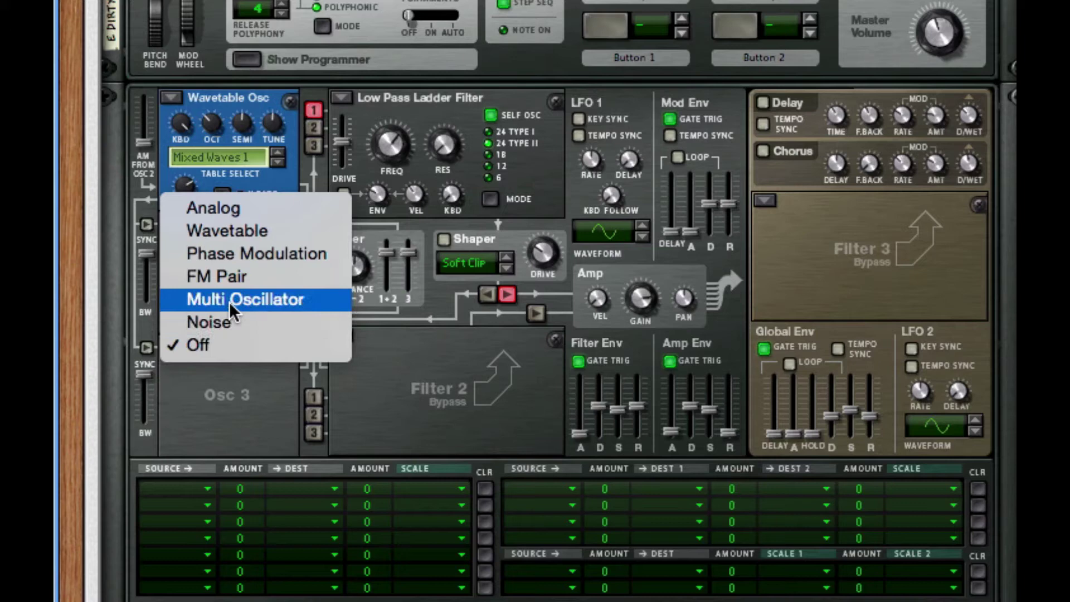
{"action": "left_click", "coordinate": [244, 208]}
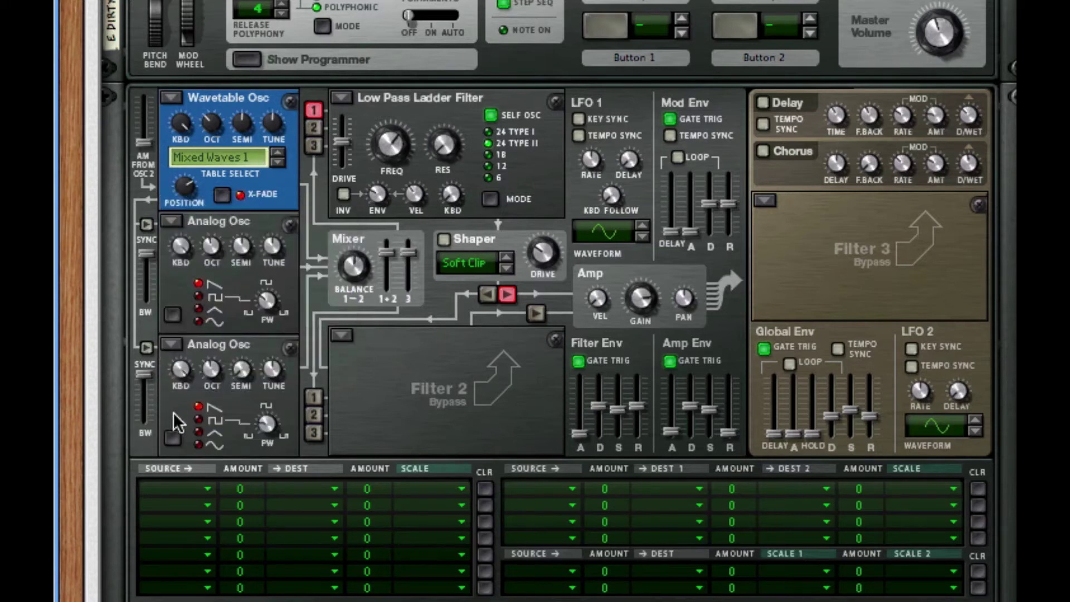
{"action": "left_click_drag", "start_coordinate": [218, 370], "coordinate": [209, 447]}
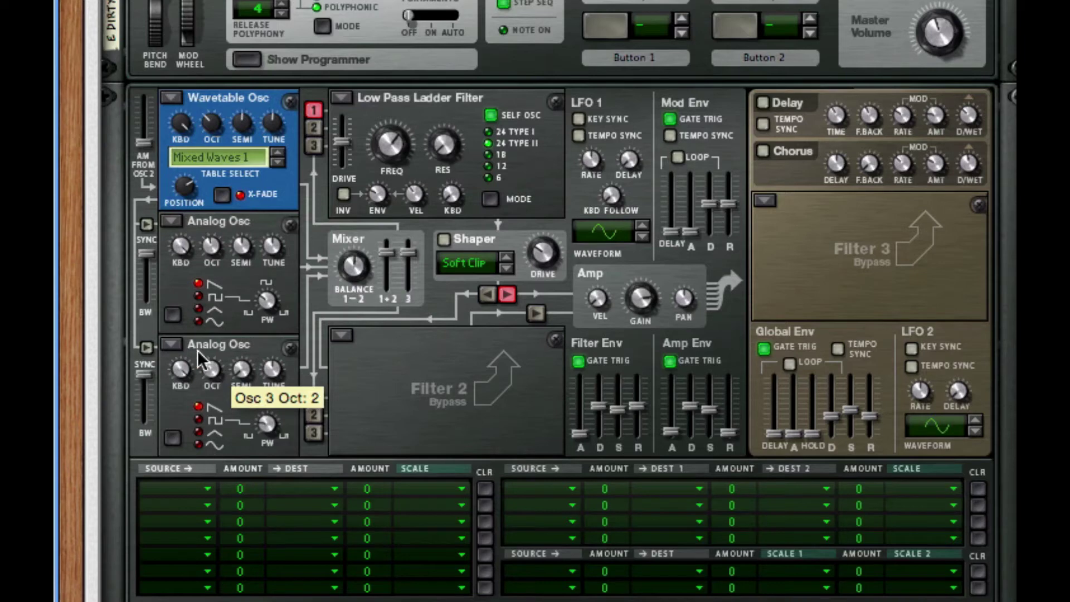
{"action": "left_click_drag", "start_coordinate": [238, 371], "coordinate": [262, 196]}
{"action": "left_click", "coordinate": [218, 446]}
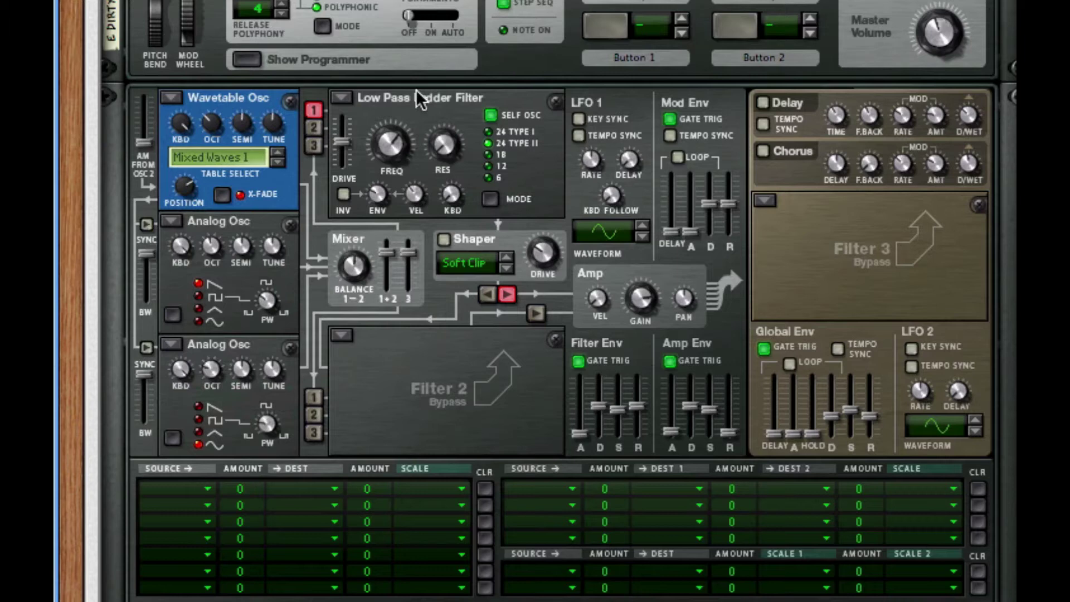
- Route oscillators 1, 2 and 3 into both Filter 1 and Filter 2
{"action": "left_click", "coordinate": [314, 128]}
{"action": "left_click", "coordinate": [314, 146]}
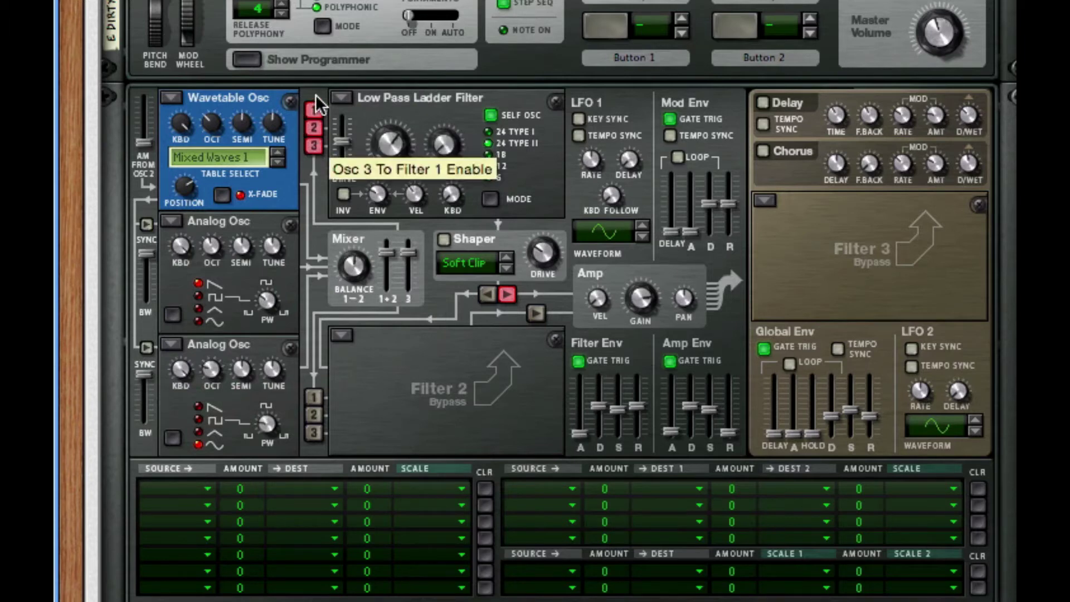
{"action": "left_click", "coordinate": [314, 401]}
{"action": "left_click", "coordinate": [314, 425]}
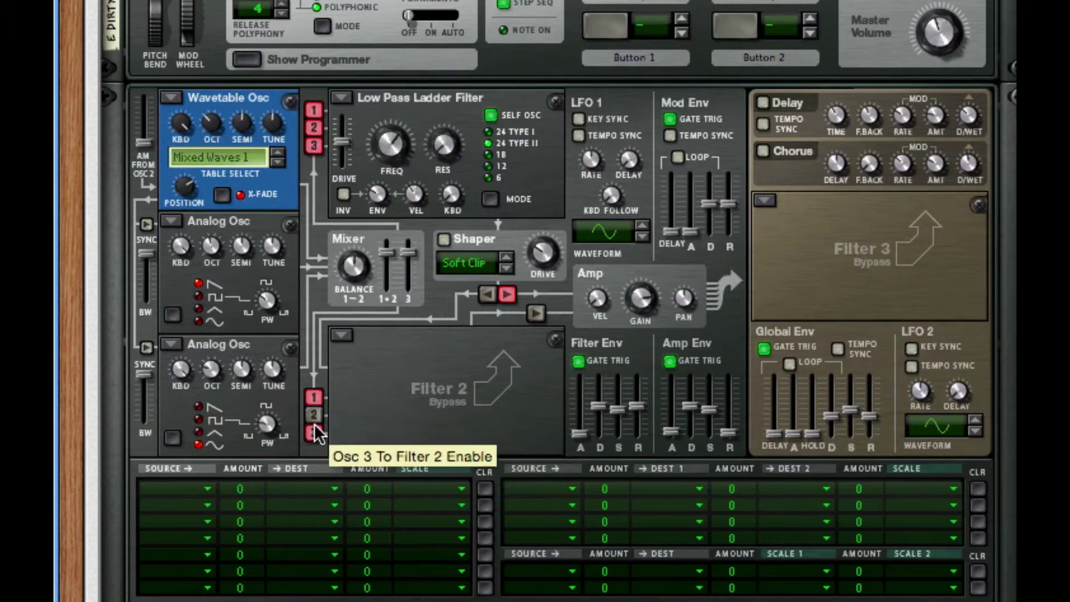
{"action": "left_click", "coordinate": [313, 414]}
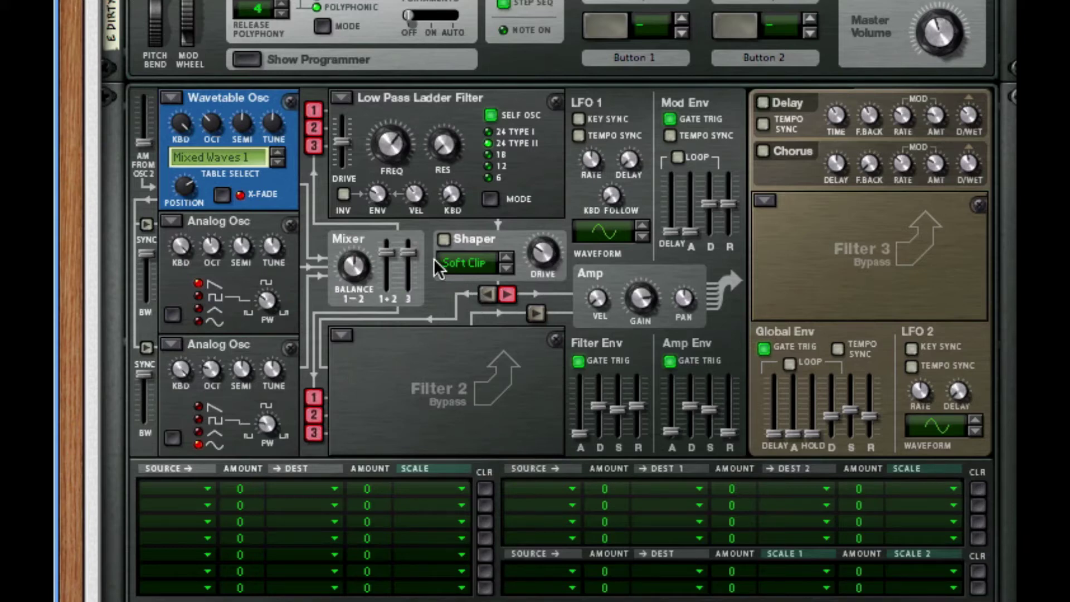
- Turn on the Shaper with Drive at 91 and send it into Filter 2
{"action": "left_click", "coordinate": [443, 239]}
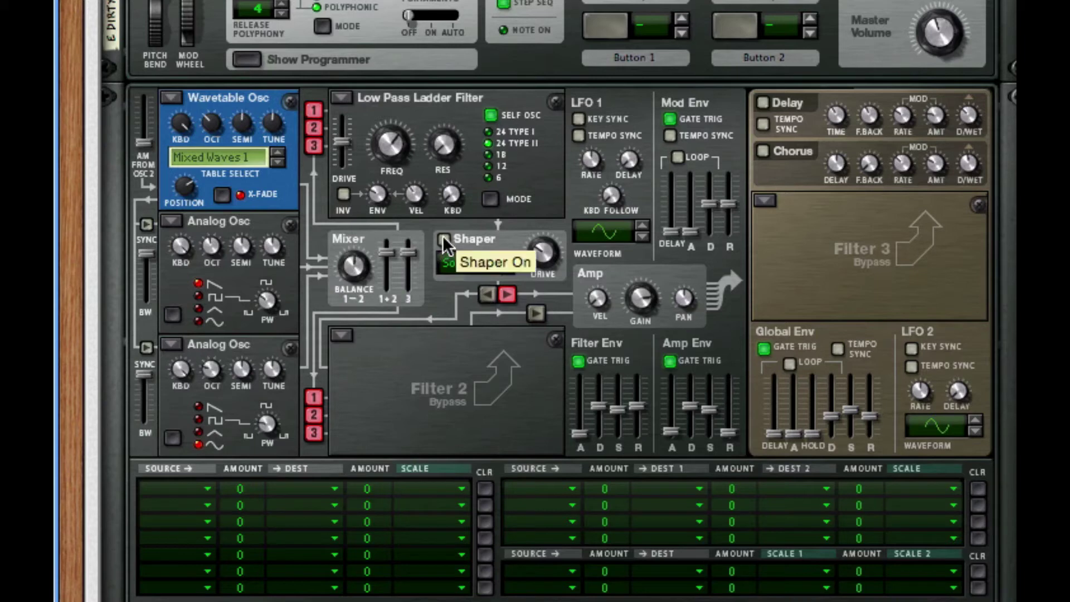
{"action": "left_click_drag", "start_coordinate": [551, 204], "coordinate": [556, 113]}
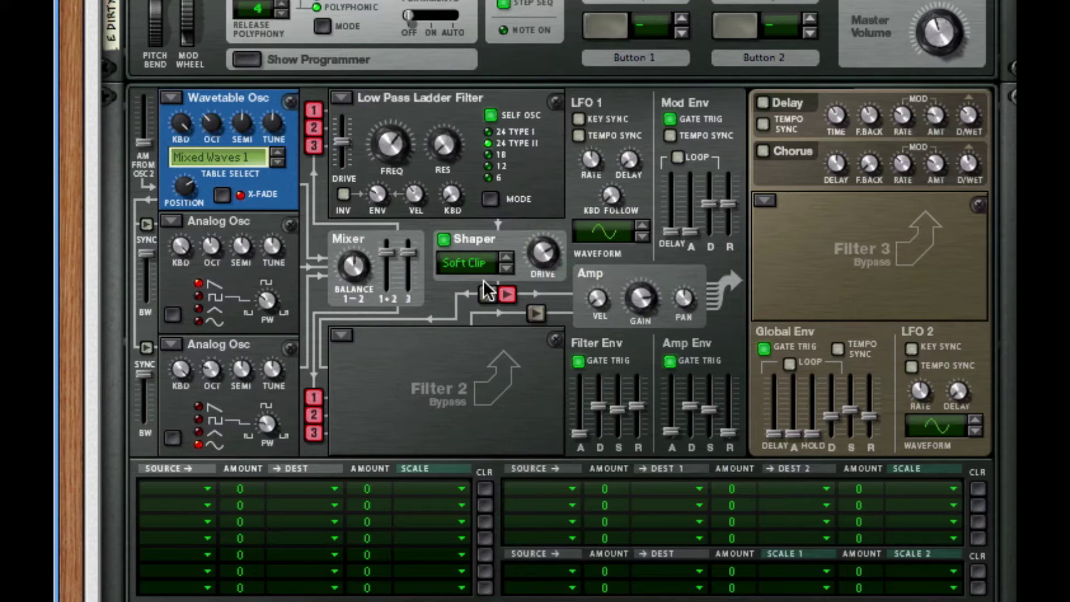
{"action": "left_click", "coordinate": [487, 294]}
{"action": "left_click", "coordinate": [342, 335]}
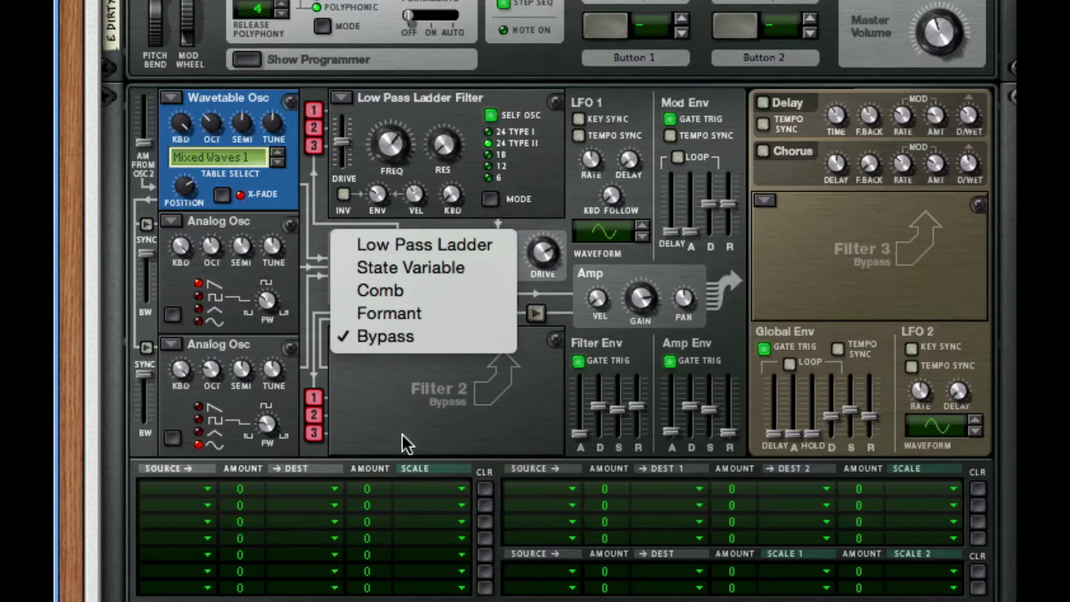
- Switch Filter 1 to a Comb filter and tune its frequency down to 224 Hz
{"action": "left_click", "coordinate": [416, 452]}
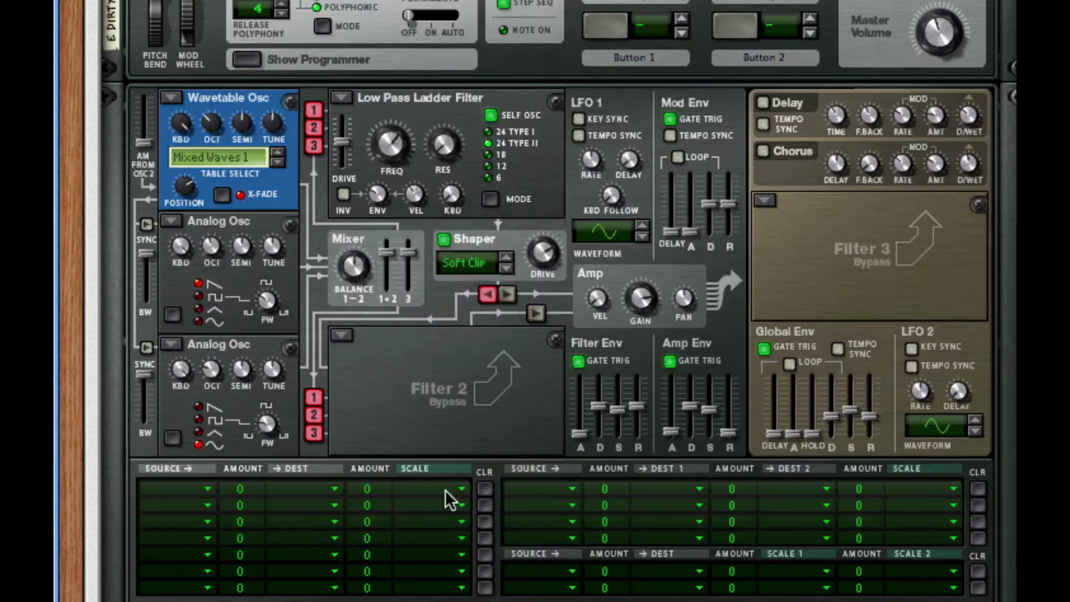
{"action": "left_click", "coordinate": [341, 113]}
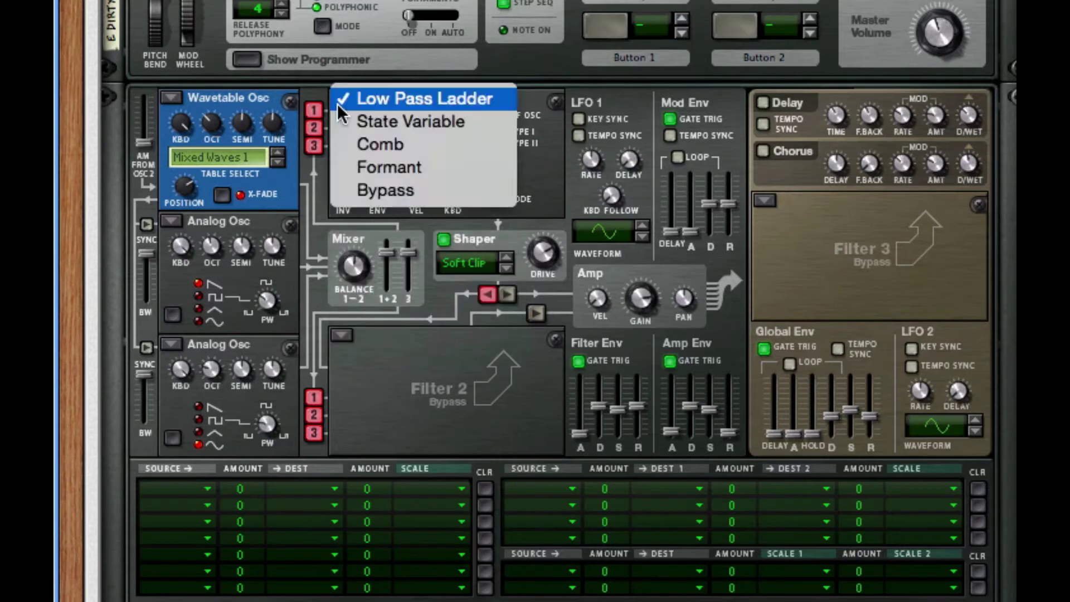
{"action": "left_click", "coordinate": [394, 146]}
{"action": "left_click_drag", "start_coordinate": [397, 200], "coordinate": [389, 260]}
{"action": "left_click_drag", "start_coordinate": [443, 146], "coordinate": [457, 55]}
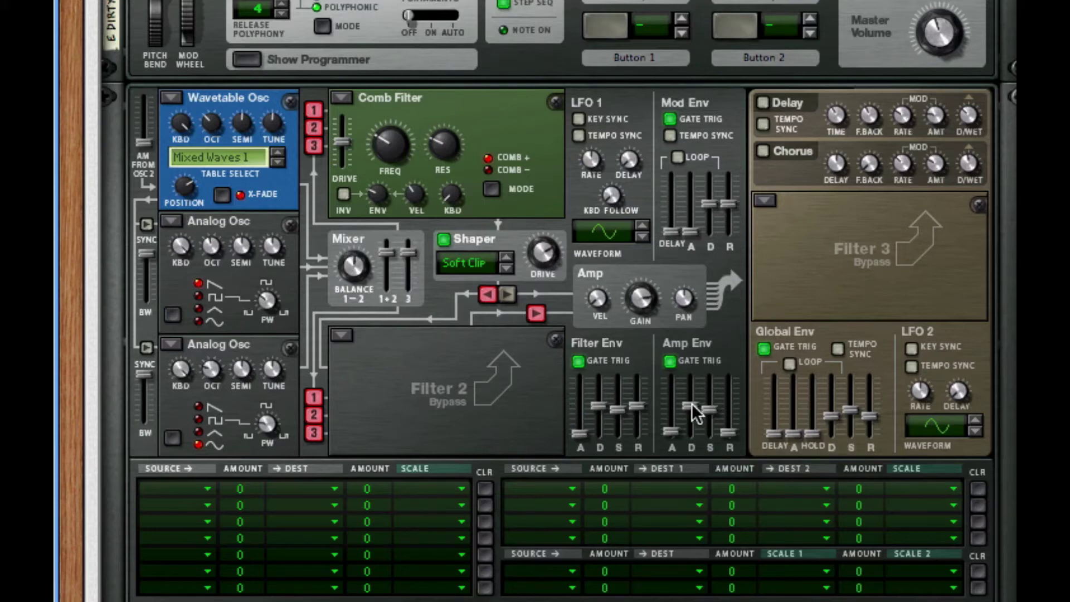
- Set the Amp Envelope decay to 6.24 s and attack to 25.1 ms
{"action": "left_click_drag", "start_coordinate": [692, 403], "coordinate": [690, 392]}
{"action": "left_click_drag", "start_coordinate": [665, 433], "coordinate": [666, 427]}
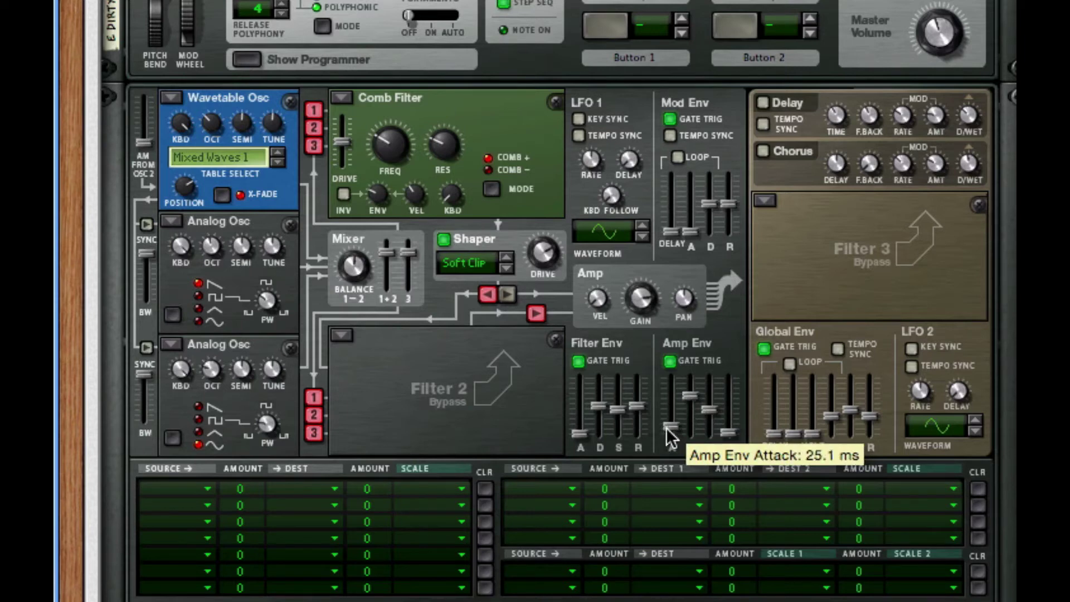
- Turn on Thor's delay at 7.9 ms and its chorus at a 3.6 ms delay, adjusting the dry/wet mix
{"action": "left_click", "coordinate": [769, 102]}
{"action": "left_click_drag", "start_coordinate": [827, 119], "coordinate": [850, 235]}
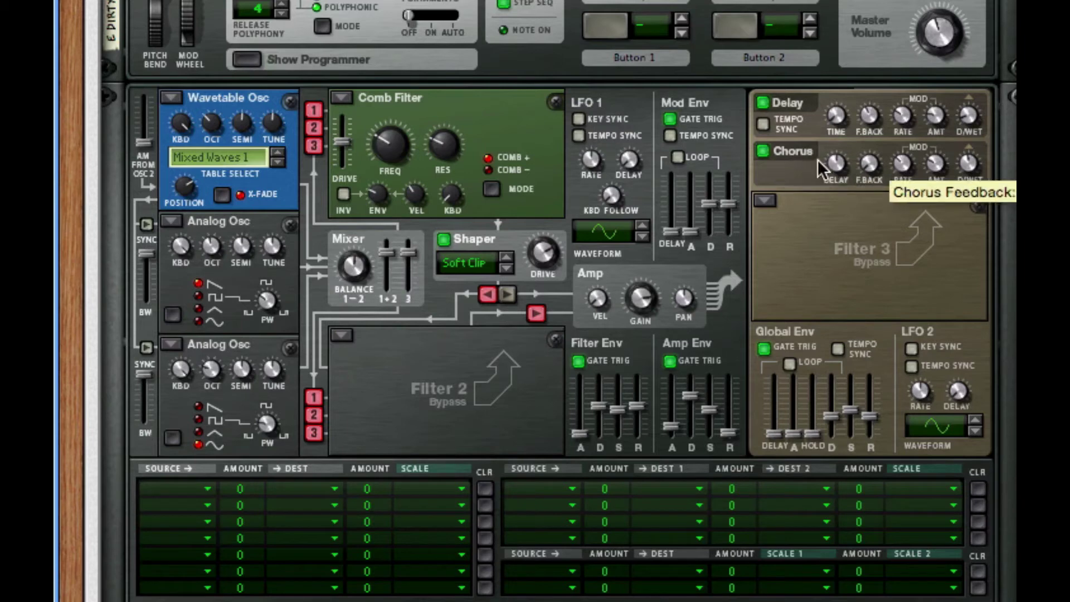
{"action": "left_click_drag", "start_coordinate": [847, 163], "coordinate": [821, 308]}
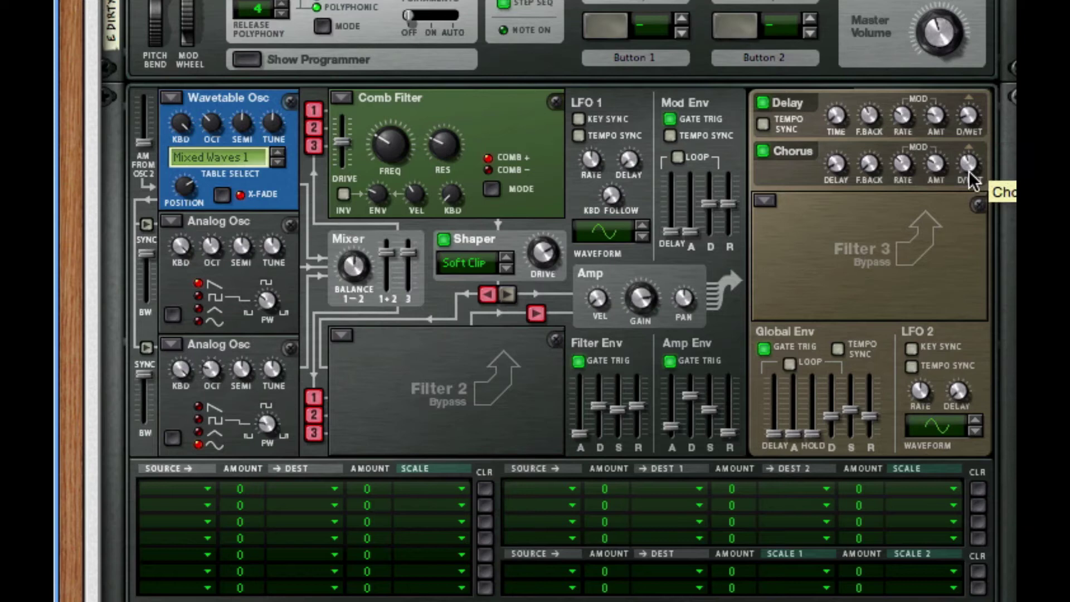
{"action": "left_click_drag", "start_coordinate": [969, 175], "coordinate": [943, 273]}
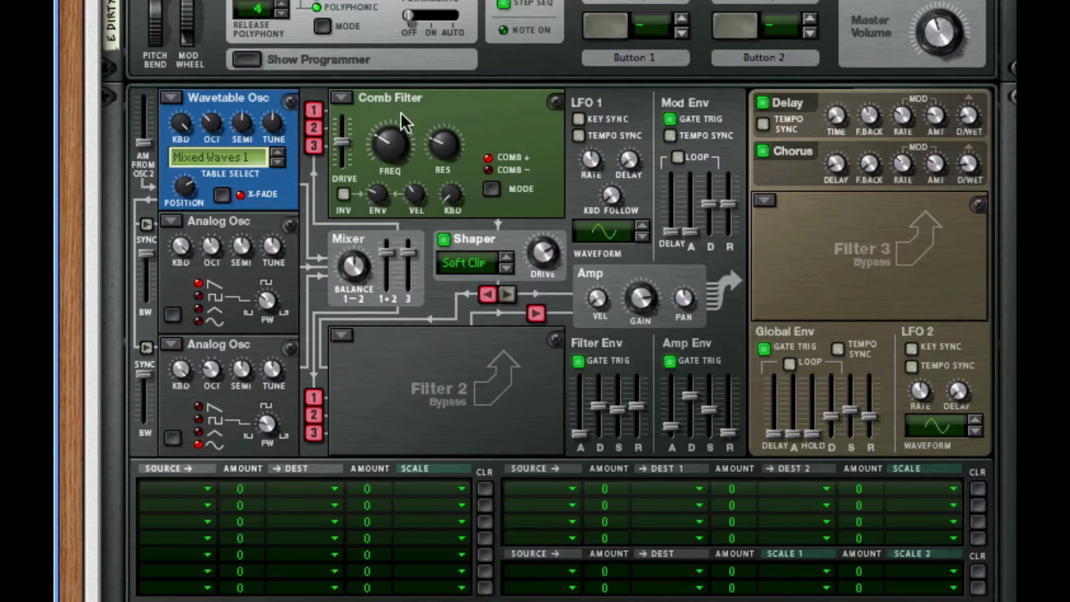
- Hide Thor's programmer and insert a Scream 4 distortion below Thor
{"action": "left_click", "coordinate": [248, 59]}
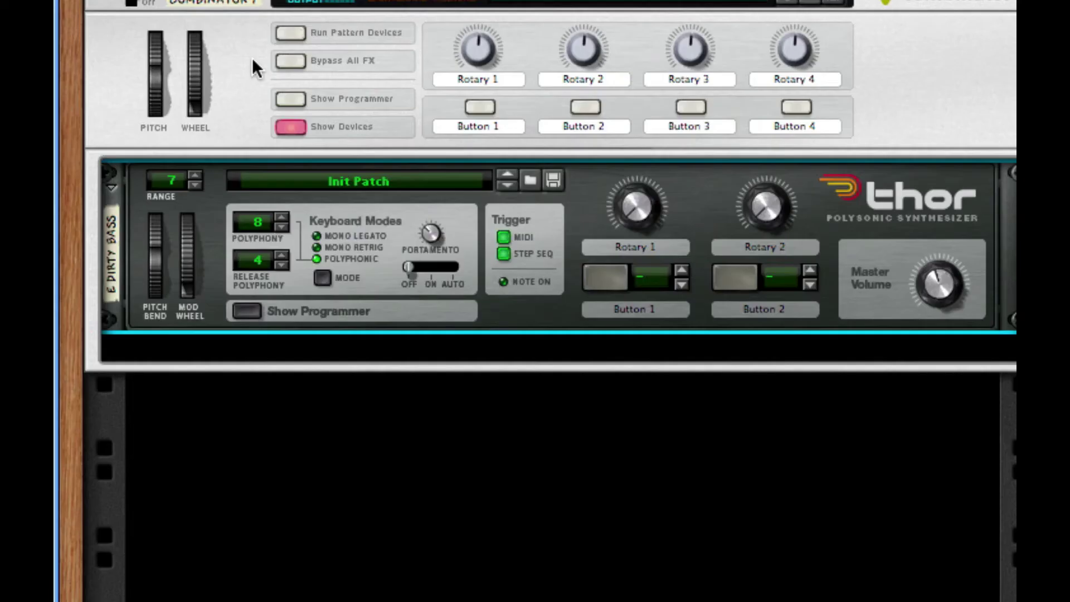
{"action": "right_click", "coordinate": [560, 311]}
{"action": "mouse_move", "coordinate": [869, 506]}
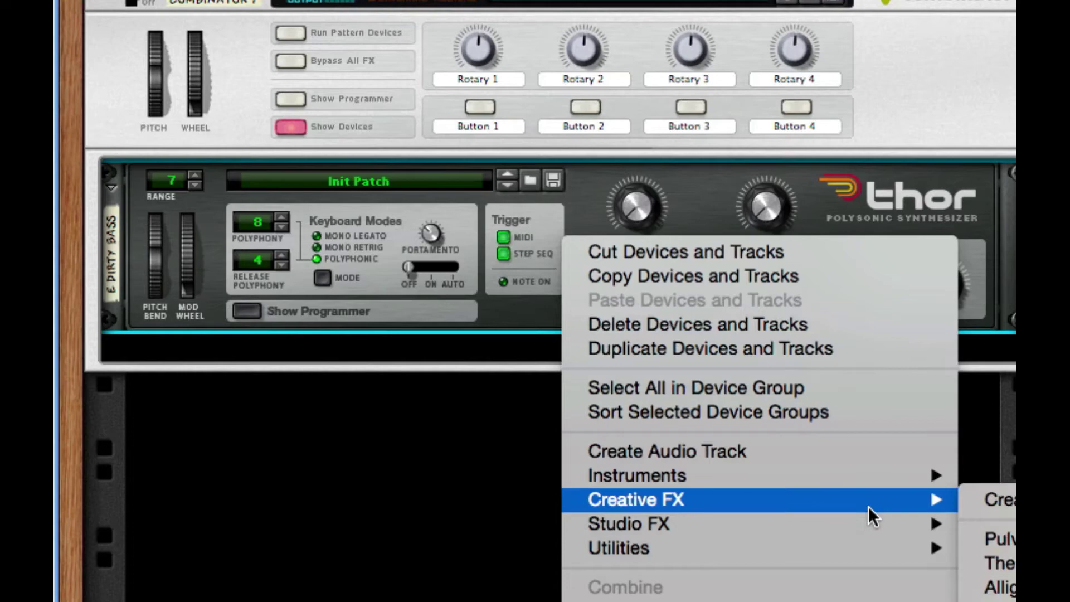
{"action": "left_click", "coordinate": [998, 599]}
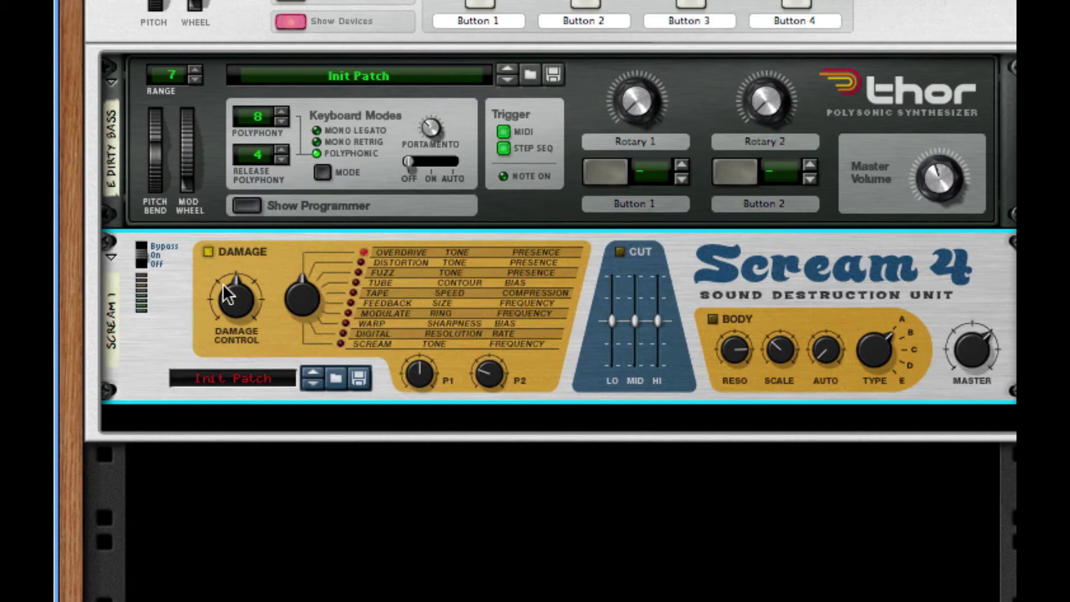
- Set Scream 4 damage to 76 with Tube type, Parameter 1 at 84 and Parameter 2 at 50
{"action": "mouse_move", "coordinate": [232, 302]}
{"action": "left_click_drag", "start_coordinate": [227, 293], "coordinate": [234, 249]}
{"action": "left_click", "coordinate": [353, 282]}
{"action": "left_click_drag", "start_coordinate": [432, 371], "coordinate": [434, 318]}
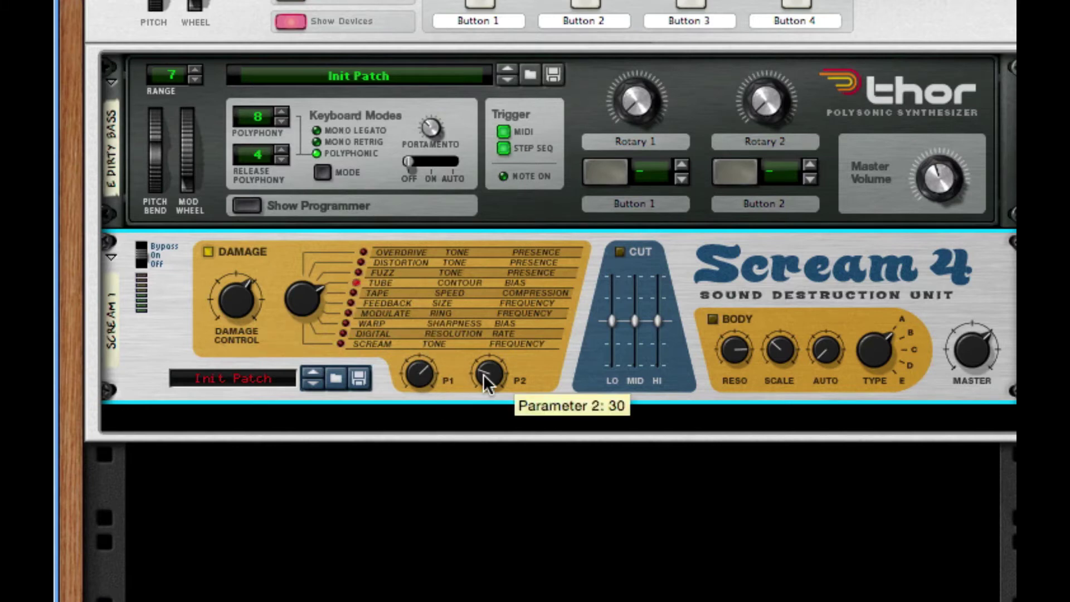
{"action": "left_click_drag", "start_coordinate": [483, 373], "coordinate": [486, 324]}
- Enable the cut EQ with lows boosted and mids at -13, then A/B it via Bypass
{"action": "left_click", "coordinate": [621, 251]}
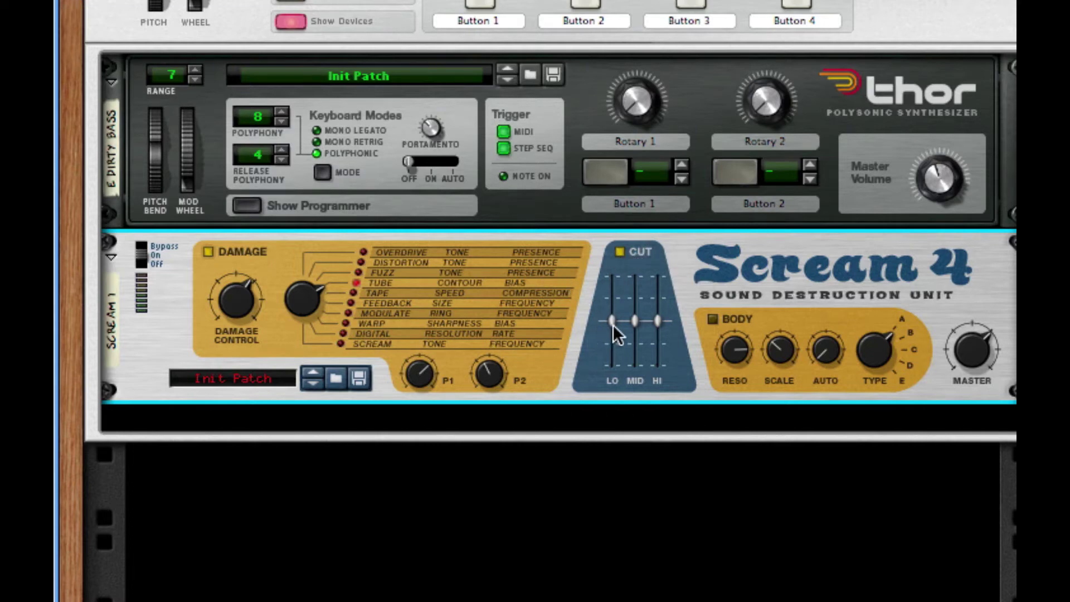
{"action": "mouse_move", "coordinate": [613, 321]}
{"action": "left_mouse_down"}
{"action": "mouse_move", "coordinate": [613, 310]}
{"action": "mouse_move", "coordinate": [630, 329]}
{"action": "left_mouse_up"}
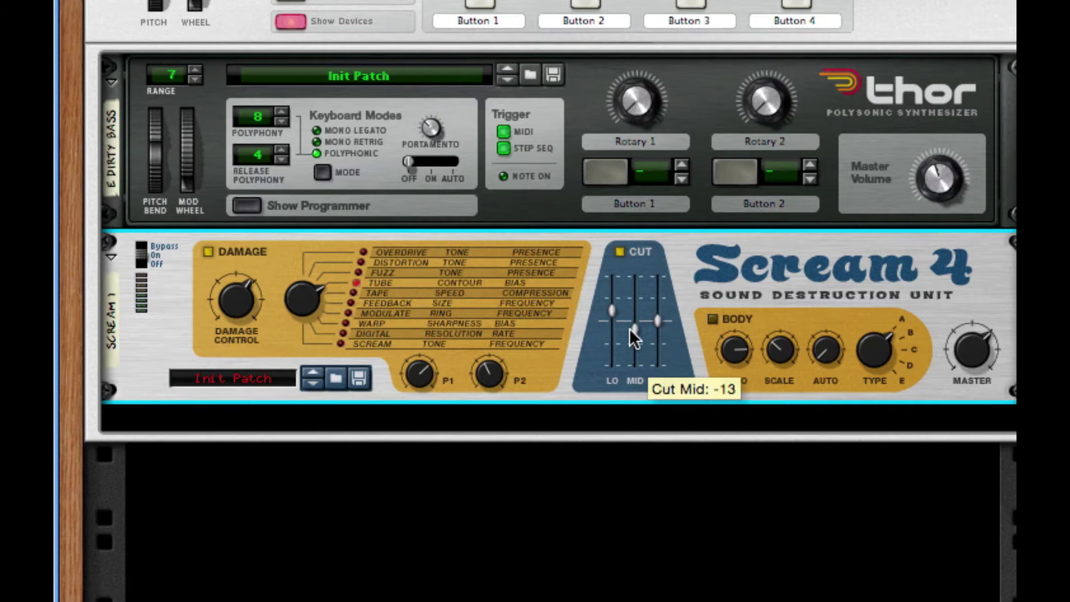
{"action": "left_click_drag", "start_coordinate": [652, 325], "coordinate": [651, 339]}
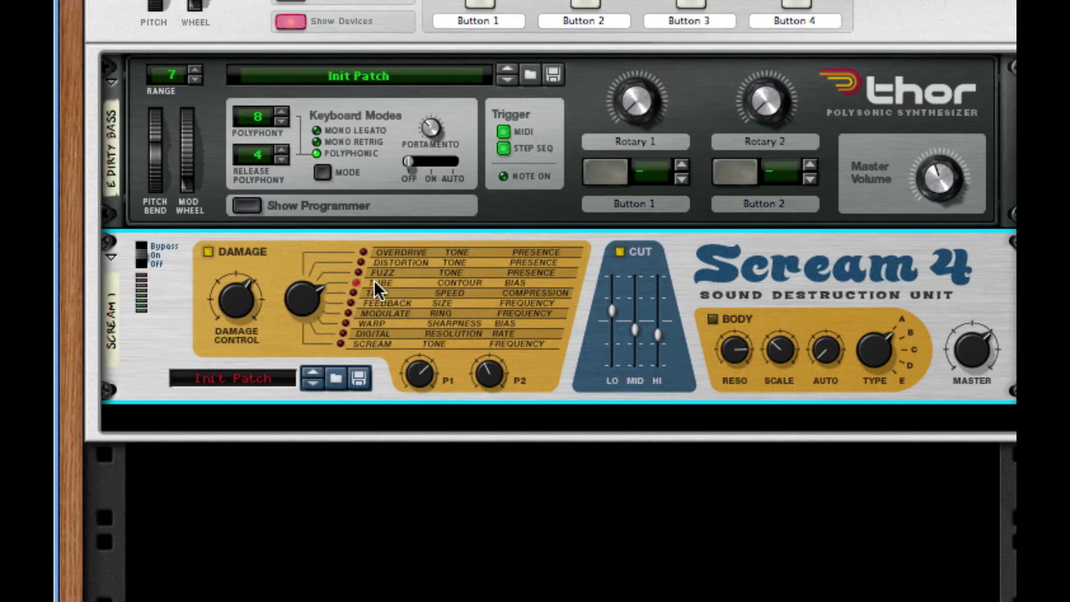
{"action": "left_click", "coordinate": [141, 251]}
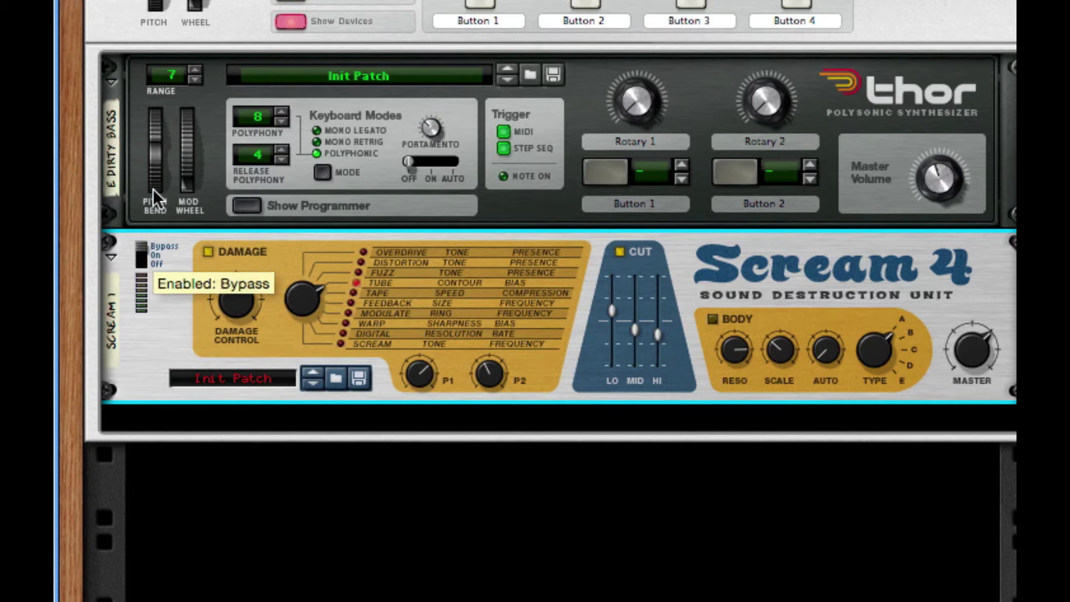
{"action": "left_click", "coordinate": [157, 255]}
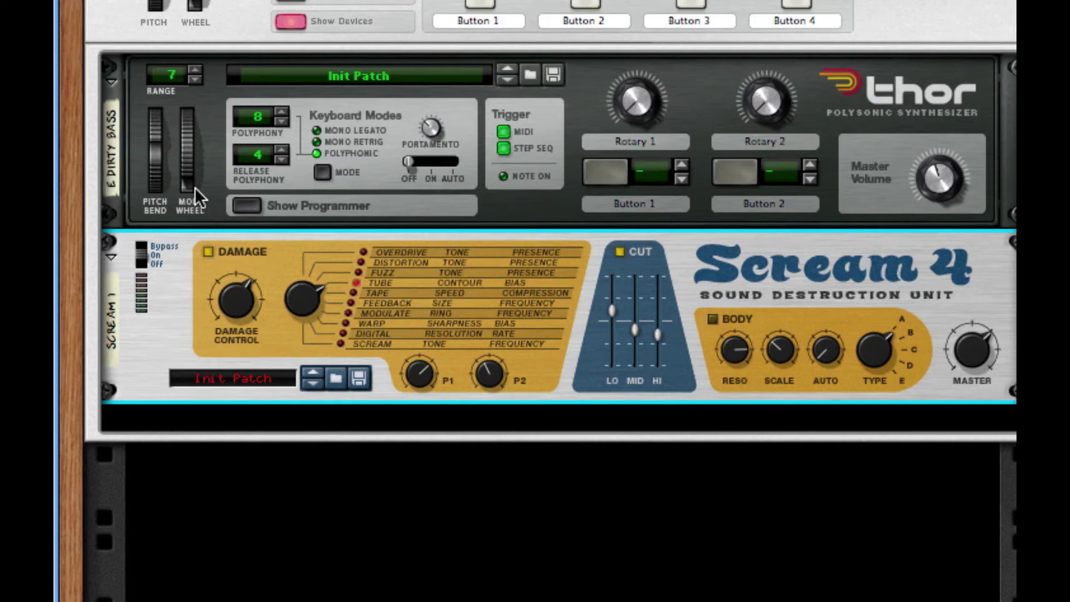
- Fold Scream 4, add The Echo after it, and set Offset R from 24 ms to 8 ms
{"action": "left_click", "coordinate": [112, 257]}
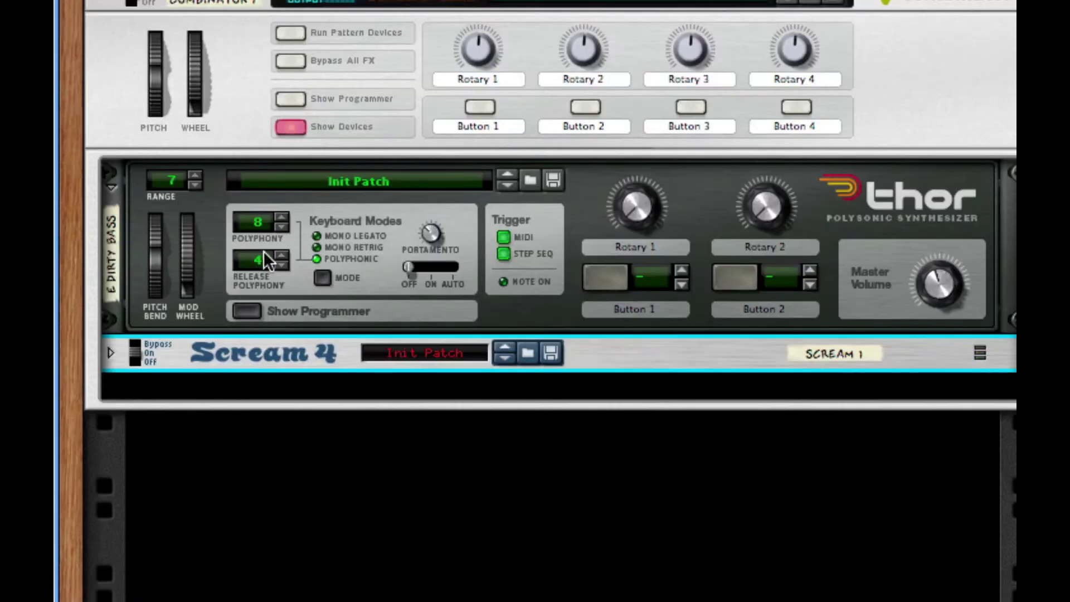
{"action": "right_click", "coordinate": [332, 347]}
{"action": "mouse_move", "coordinate": [531, 590]}
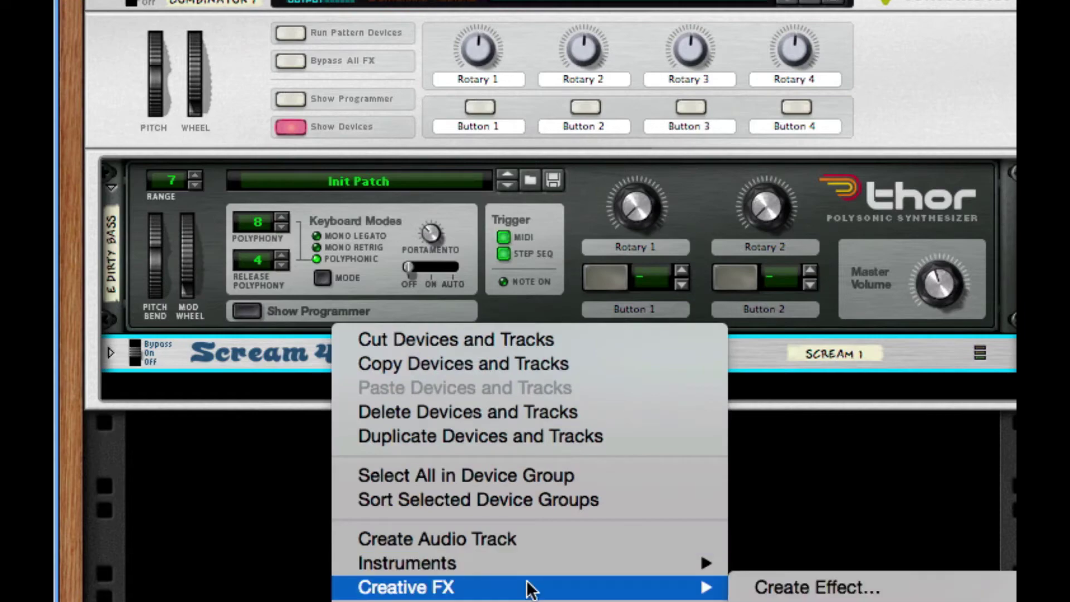
{"action": "left_click", "coordinate": [817, 599]}
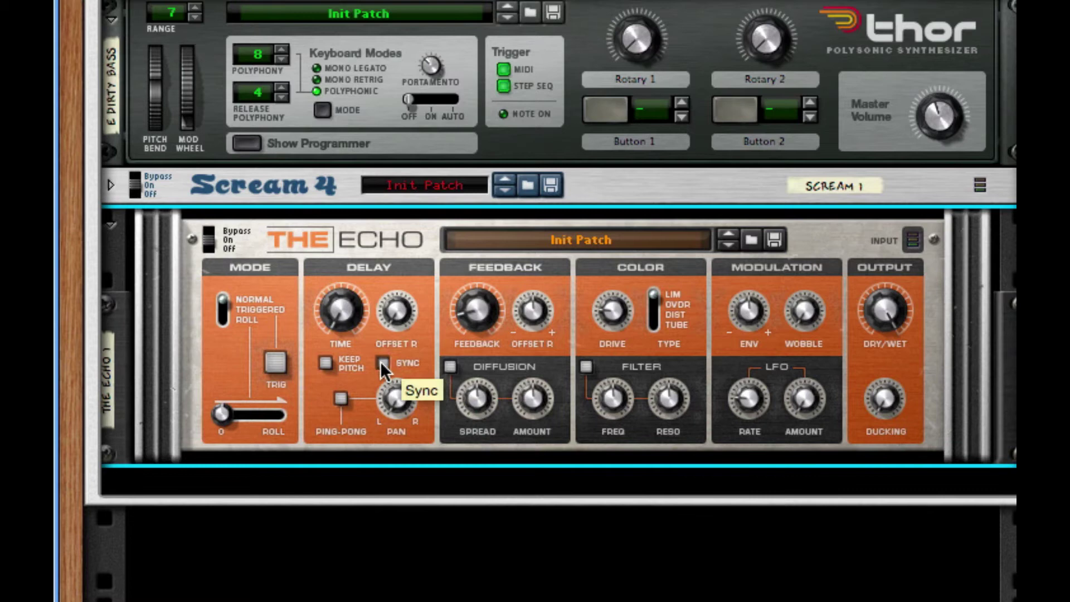
{"action": "left_click_drag", "start_coordinate": [409, 318], "coordinate": [410, 312]}
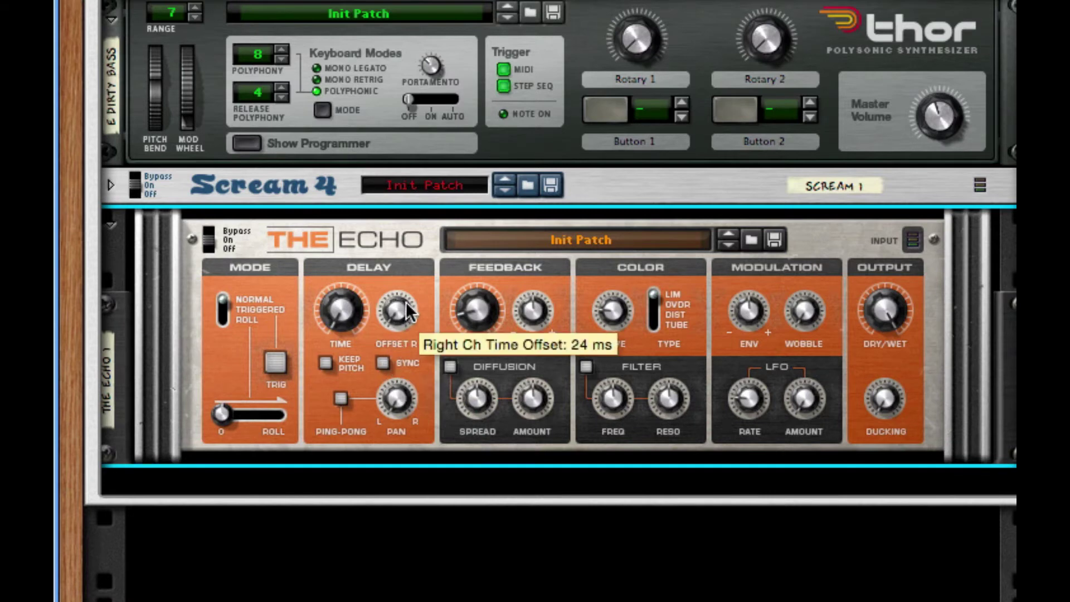
{"action": "left_click_drag", "start_coordinate": [406, 305], "coordinate": [409, 307]}
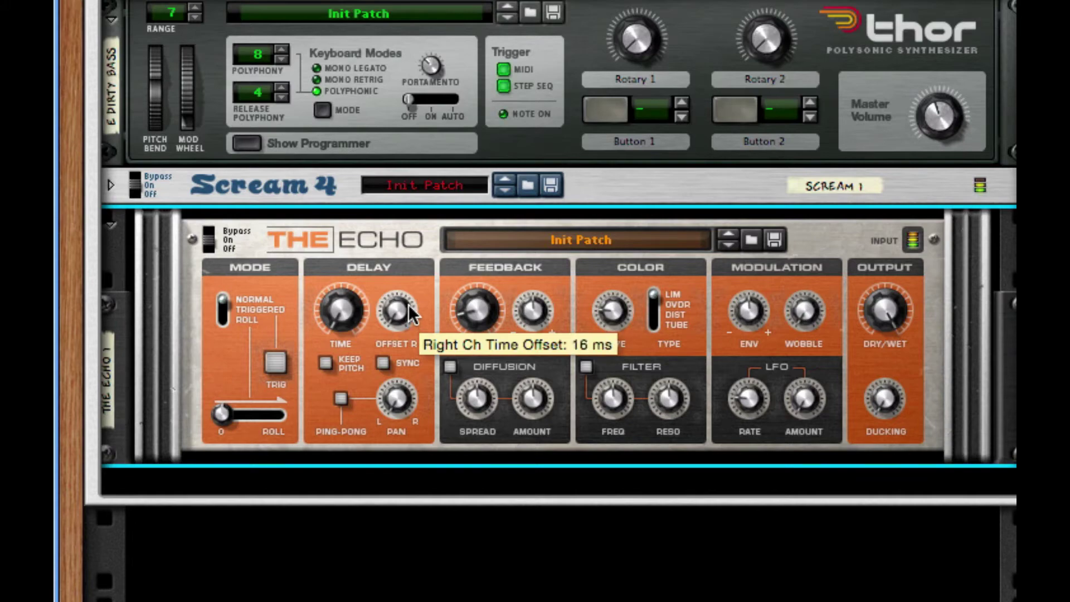
- Fold The Echo and add an RV7000 reverb after it
{"action": "left_click", "coordinate": [109, 226]}
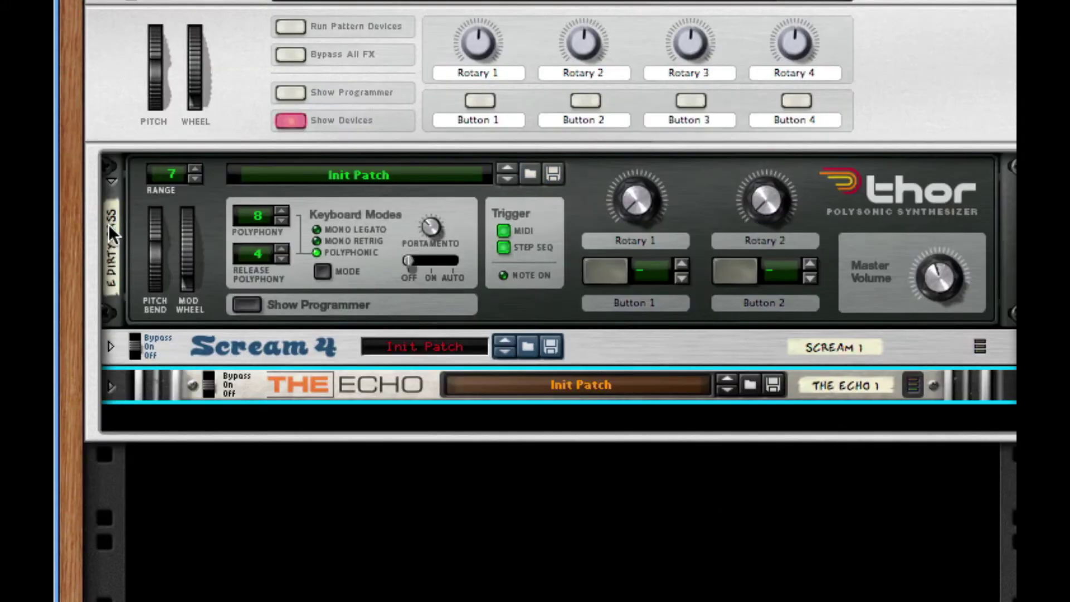
{"action": "right_click", "coordinate": [407, 393]}
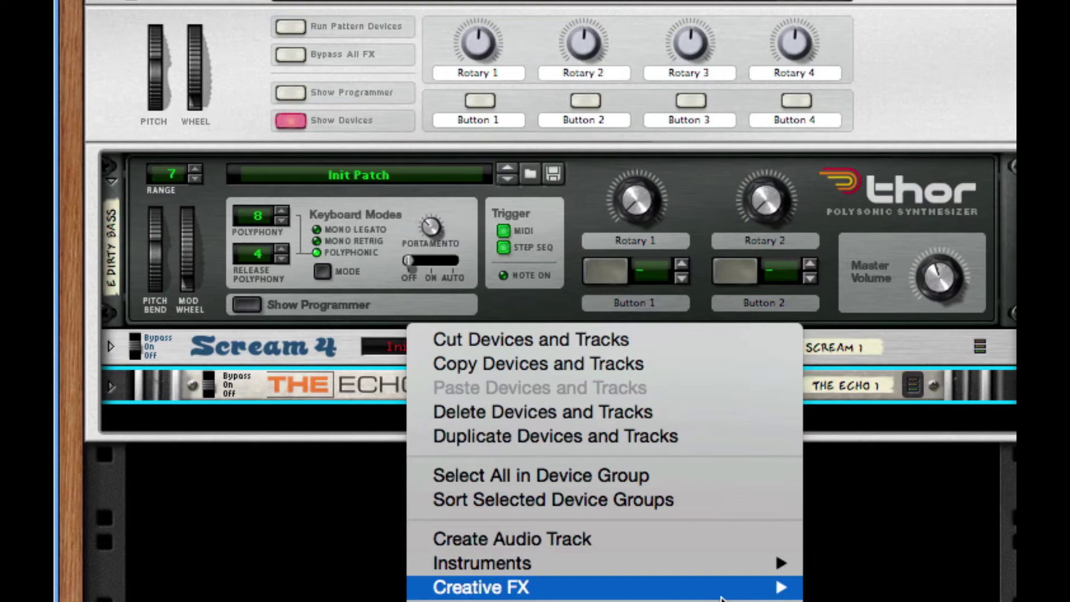
{"action": "mouse_move", "coordinate": [721, 598]}
{"action": "left_click", "coordinate": [920, 558]}
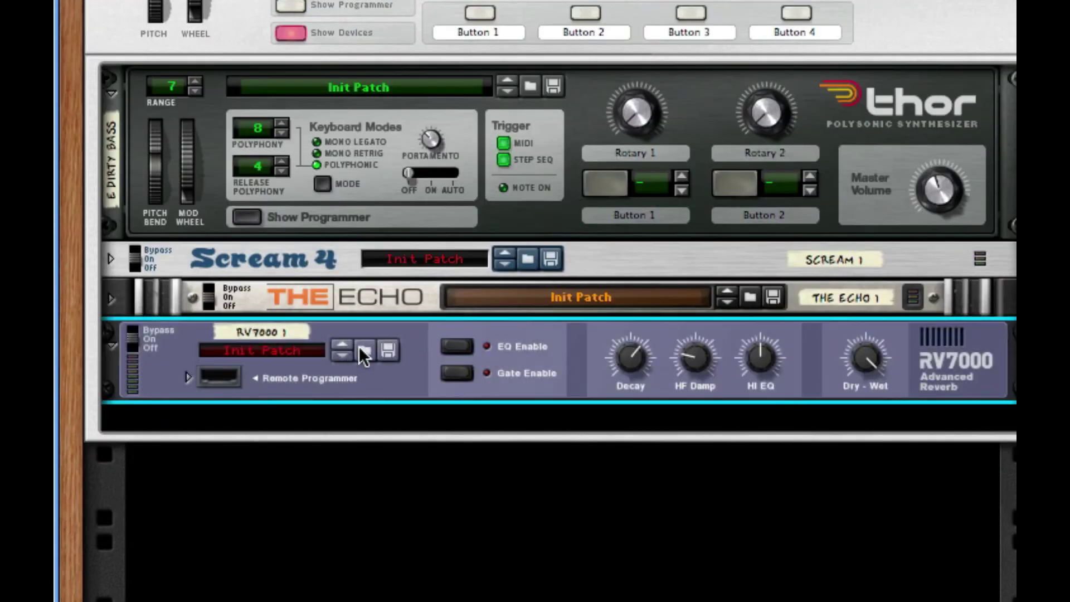
- Load the ALL Treetops patch into the RV7000
{"action": "left_click", "coordinate": [364, 351]}
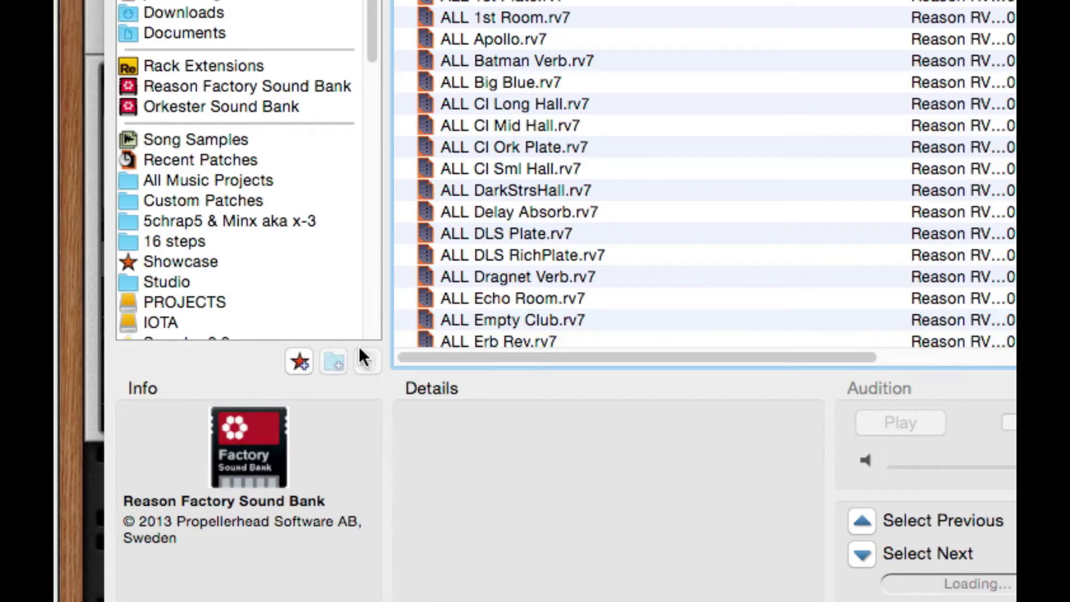
{"action": "scroll", "coordinate": [856, 95], "scroll_direction": "down", "scroll_amount": 15}
{"action": "scroll", "coordinate": [657, 175], "scroll_direction": "up", "scroll_amount": 3}
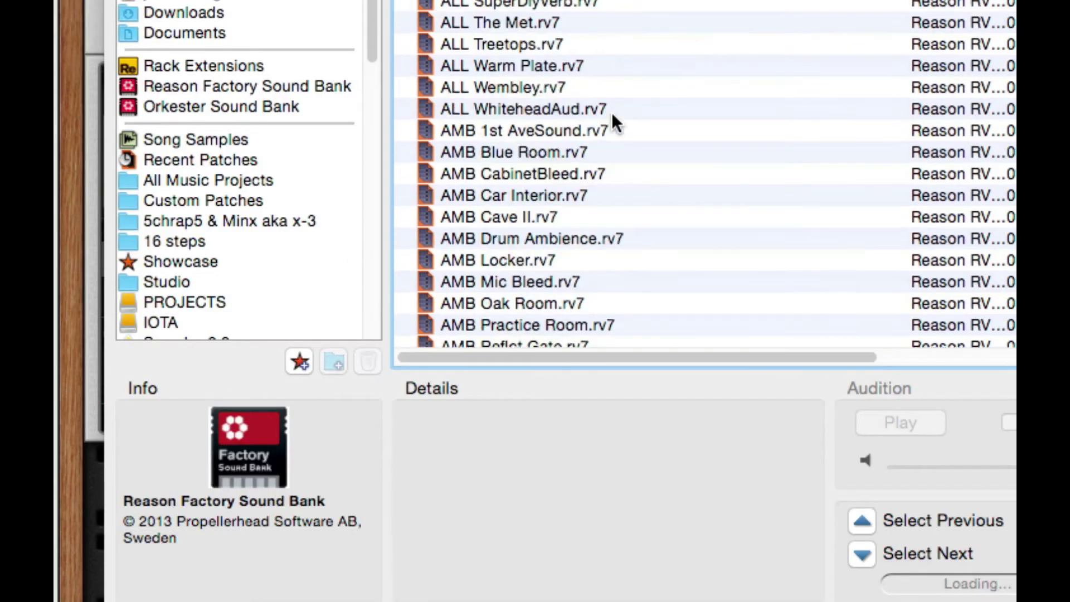
{"action": "left_click", "coordinate": [502, 46]}
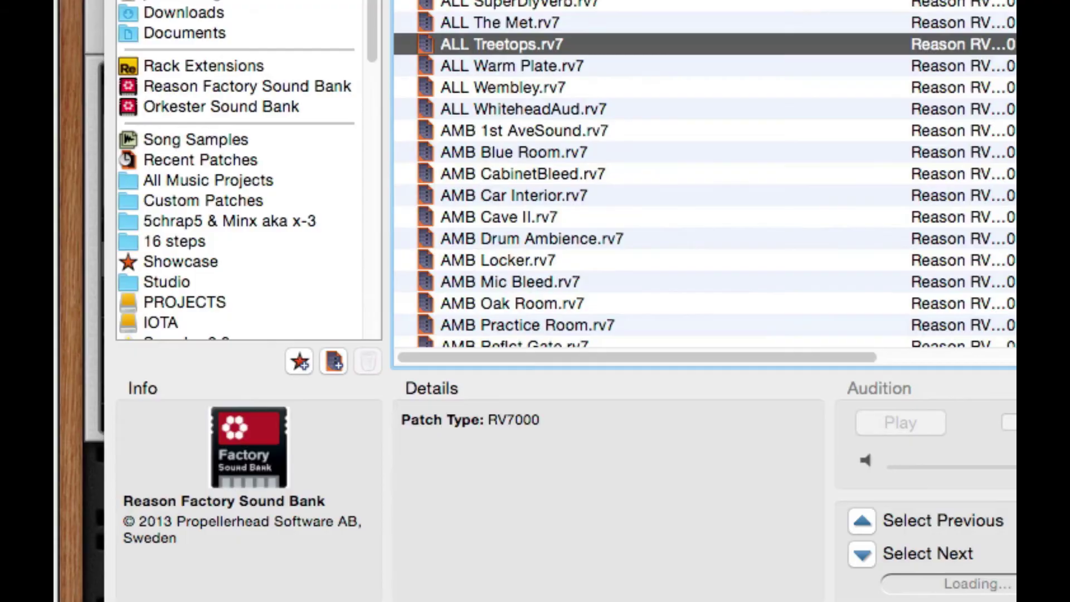
{"action": "key", "text": "Return"}
- Set reverb decay to 12, high EQ to -52 and dry/wet to 13, then fold it
{"action": "left_click_drag", "start_coordinate": [616, 352], "coordinate": [611, 534]}
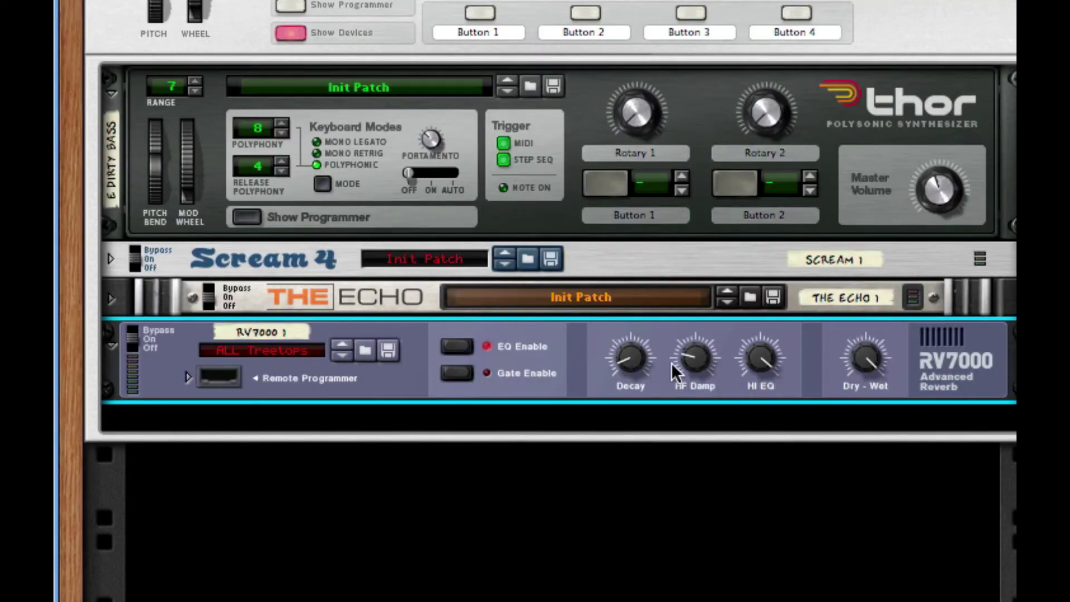
{"action": "left_click_drag", "start_coordinate": [757, 355], "coordinate": [769, 601]}
{"action": "left_click_drag", "start_coordinate": [870, 357], "coordinate": [842, 600]}
{"action": "left_click", "coordinate": [115, 344]}
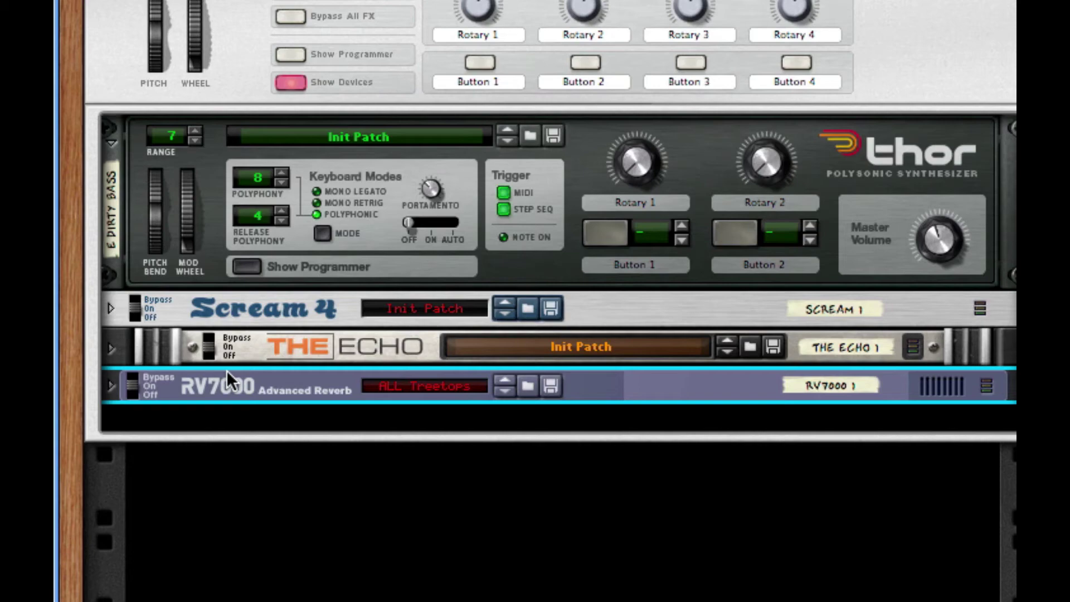
- Add a BV512 vocoder after the reverb with 8 bands and Shift at 32
{"action": "right_click", "coordinate": [224, 384]}
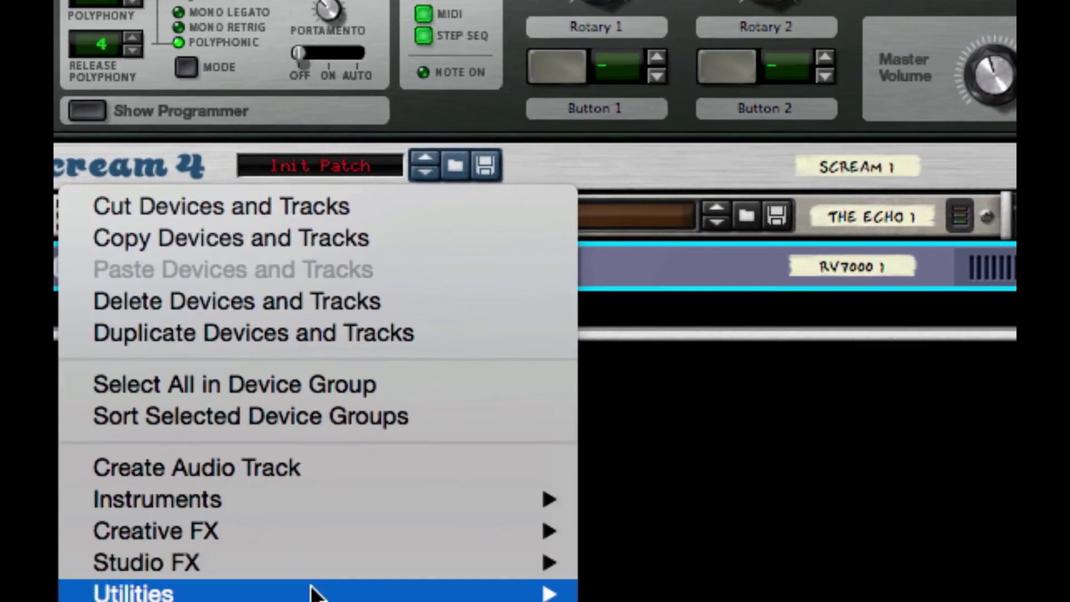
{"action": "mouse_move", "coordinate": [338, 531]}
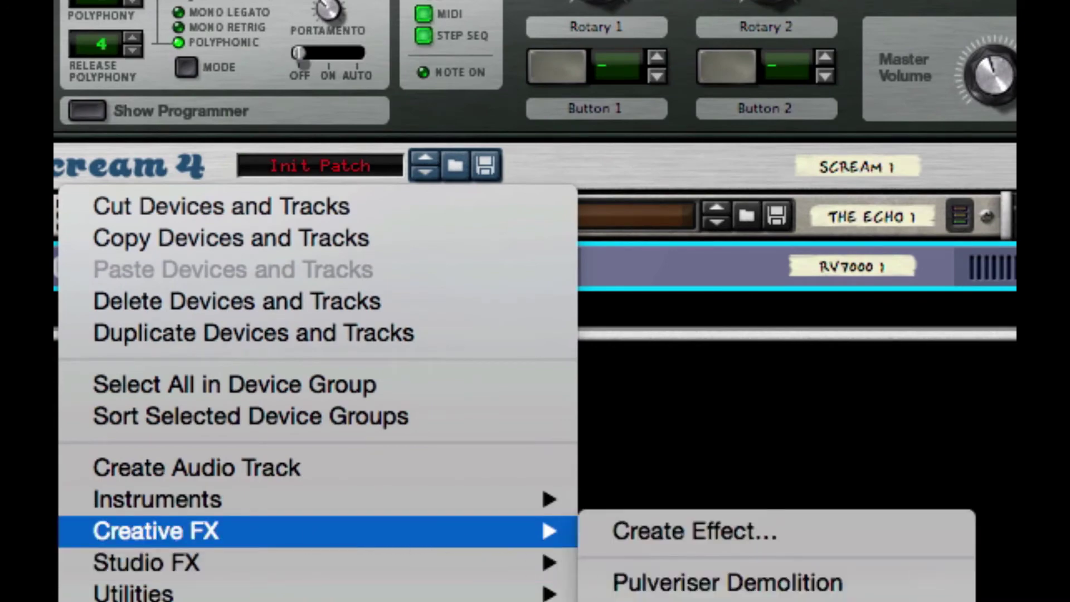
{"action": "left_click", "coordinate": [725, 597]}
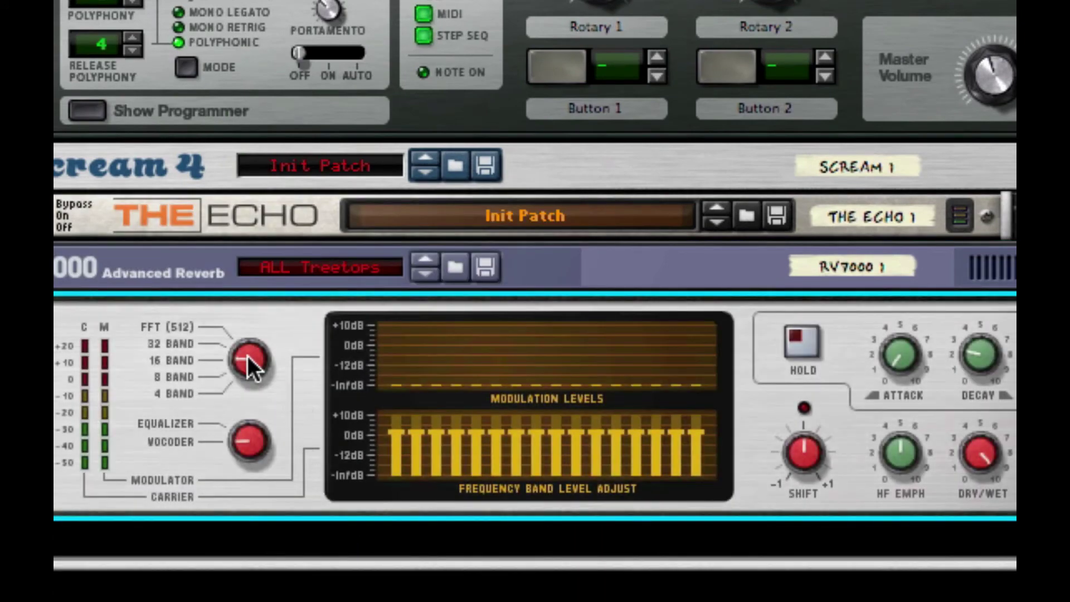
{"action": "left_click_drag", "start_coordinate": [248, 355], "coordinate": [295, 529]}
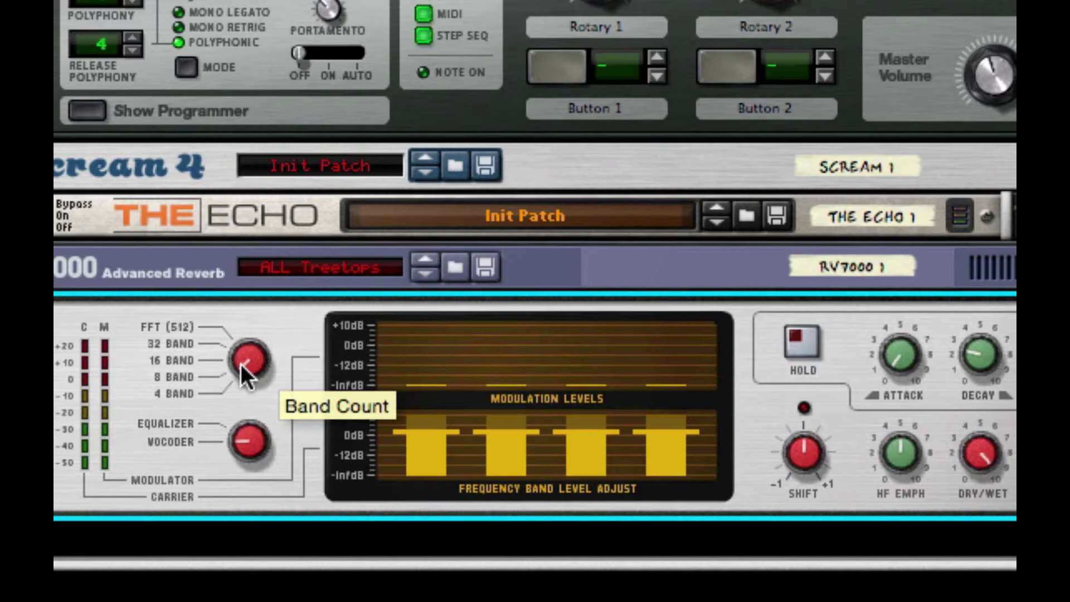
{"action": "left_click_drag", "start_coordinate": [242, 360], "coordinate": [248, 320]}
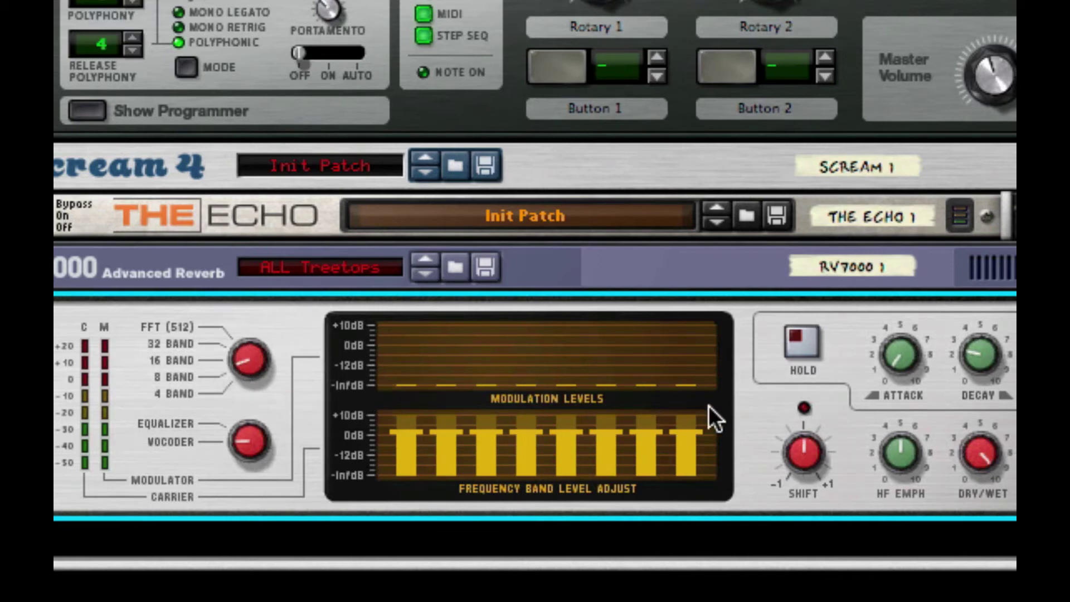
{"action": "left_click_drag", "start_coordinate": [798, 453], "coordinate": [842, 344]}
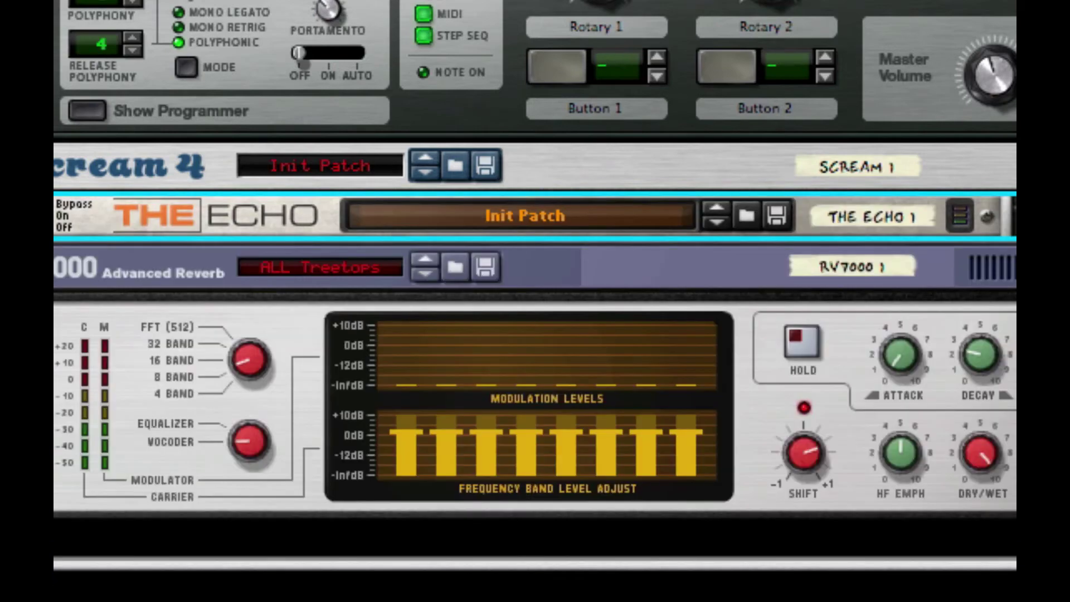
- Re-expand the RV7000, select the vocoder and keep its band count at 8 after comparing with 4
{"action": "left_click", "coordinate": [686, 268]}
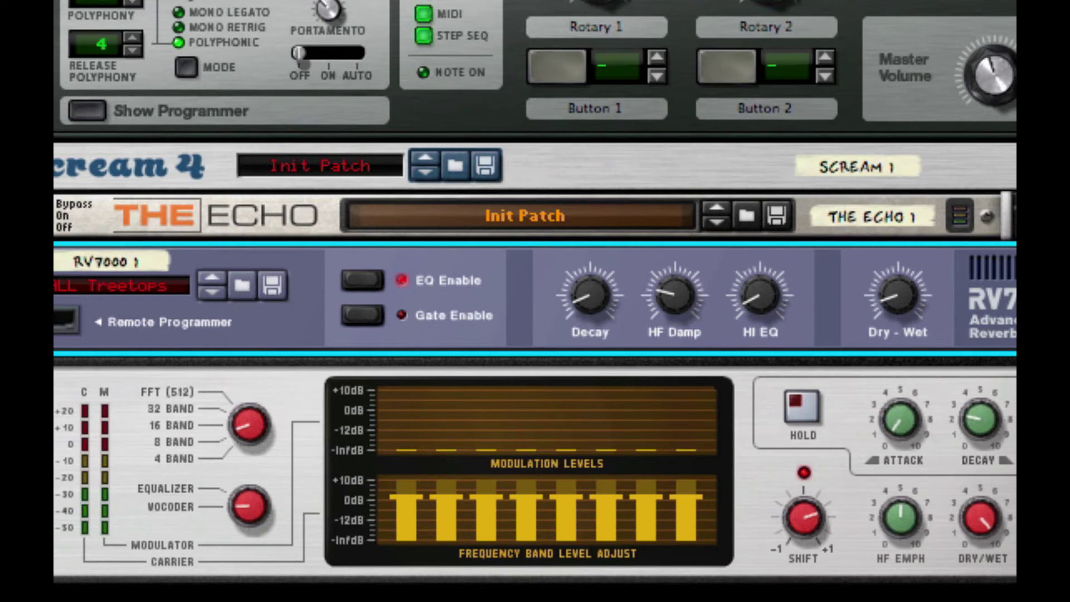
{"action": "left_click", "coordinate": [257, 506]}
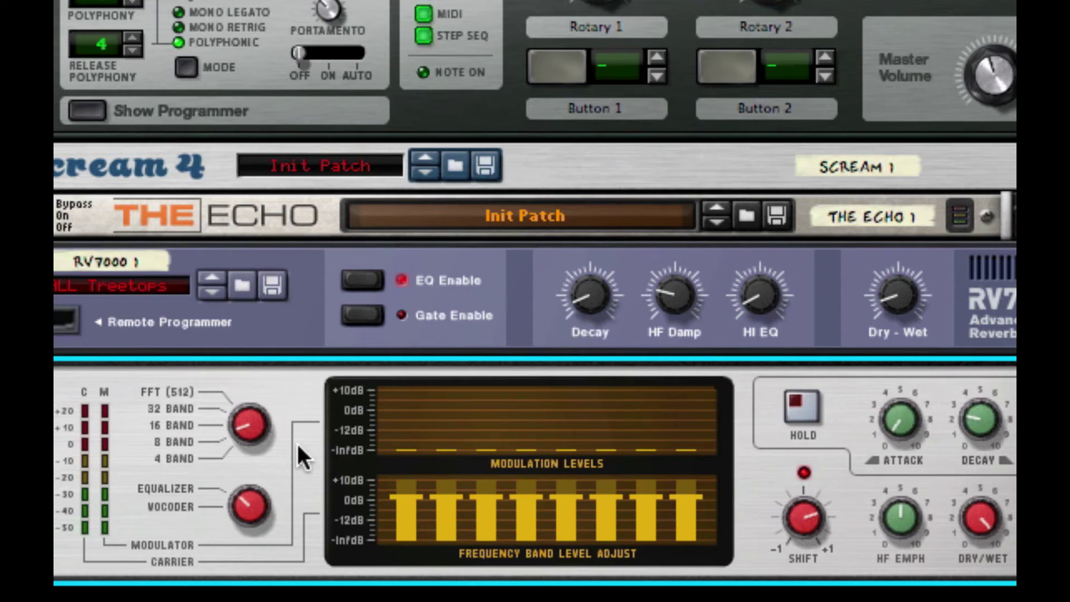
{"action": "left_click_drag", "start_coordinate": [257, 464], "coordinate": [277, 435]}
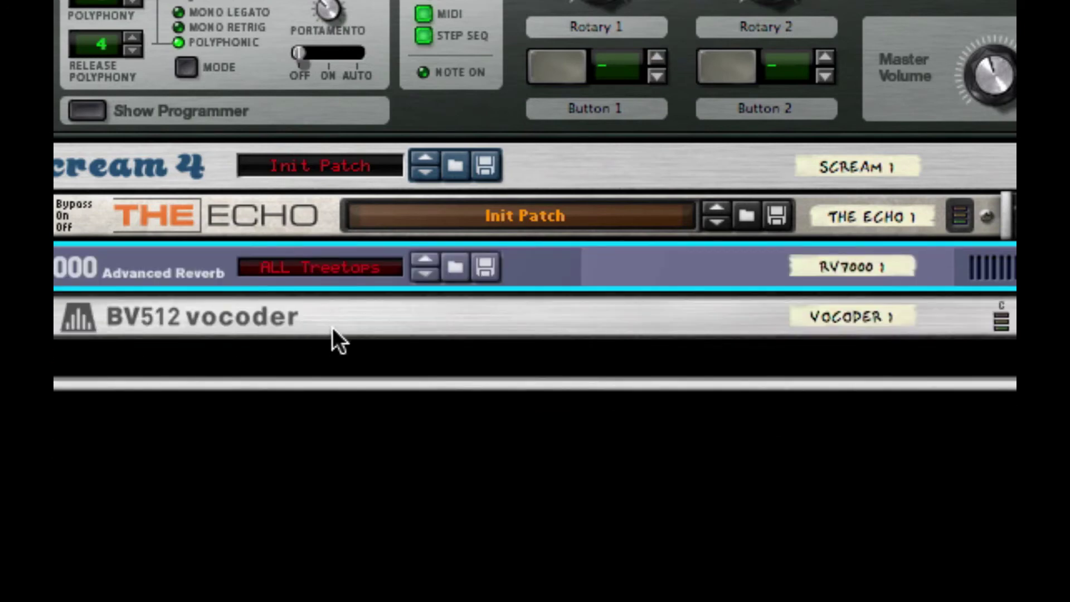
- Add a Unison device after the vocoder
{"action": "right_click", "coordinate": [333, 326]}
{"action": "mouse_move", "coordinate": [434, 592]}
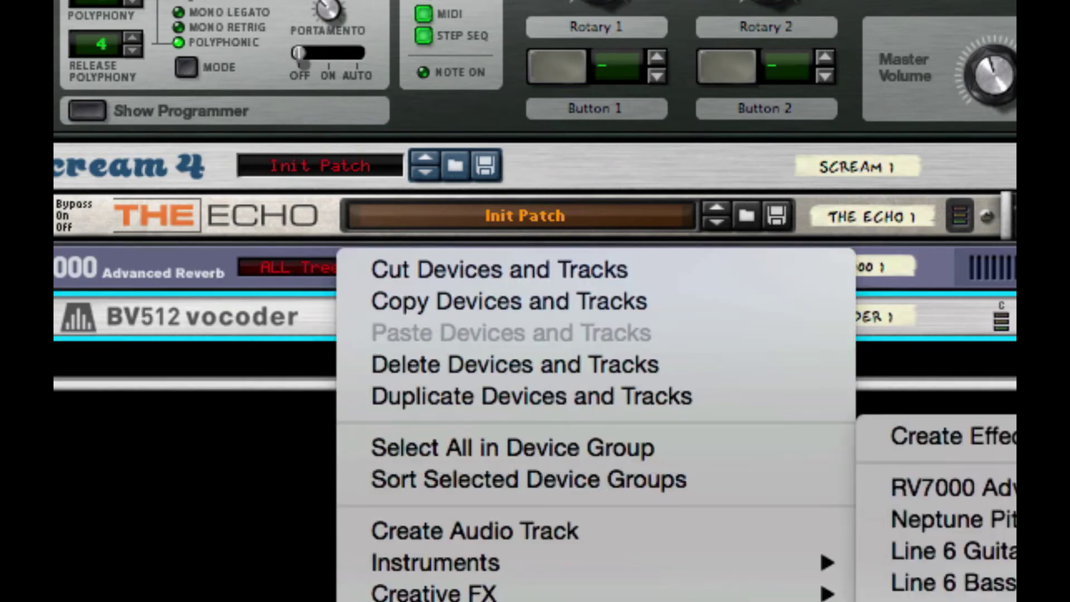
{"action": "left_click", "coordinate": [884, 595]}
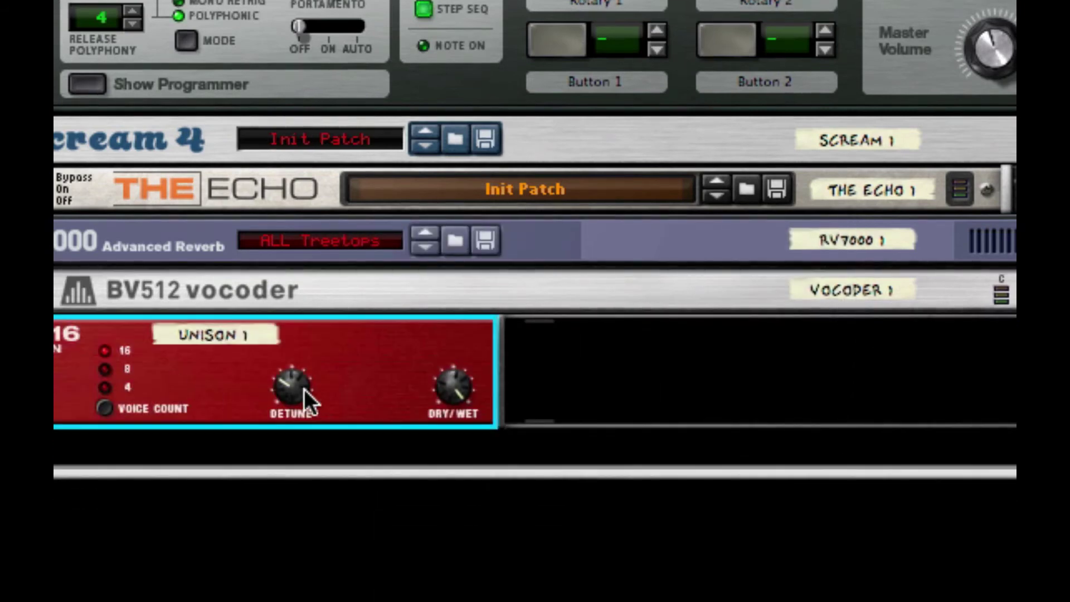
- Set Unison detune to 54, the mix mostly dry and the voice count to 4
{"action": "left_click_drag", "start_coordinate": [300, 387], "coordinate": [389, 389]}
{"action": "left_click_drag", "start_coordinate": [460, 395], "coordinate": [461, 450]}
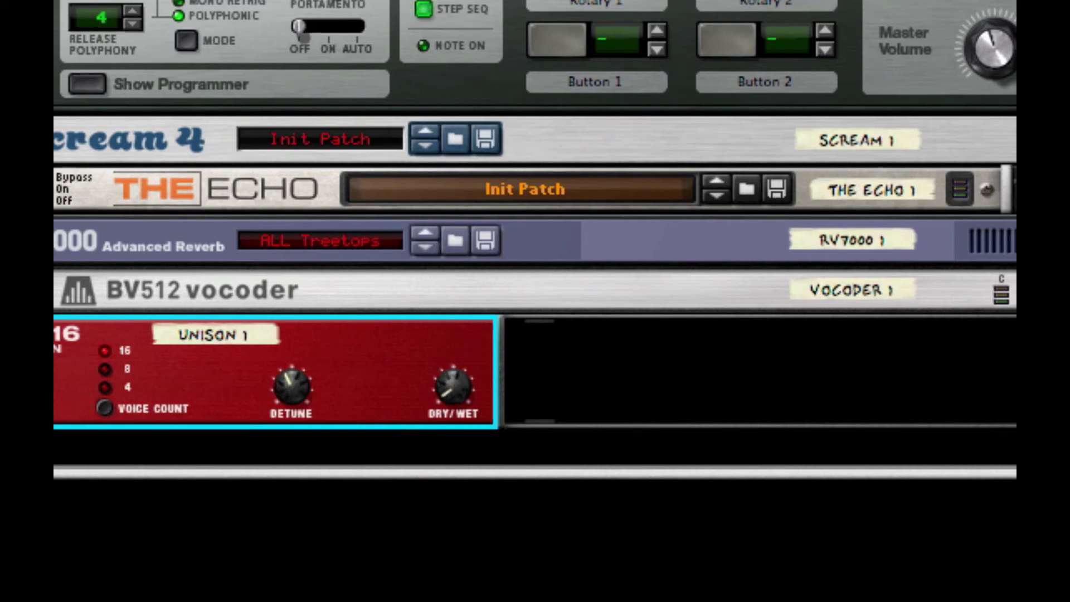
{"action": "left_click", "coordinate": [105, 389]}
{"action": "right_click", "coordinate": [155, 379]}
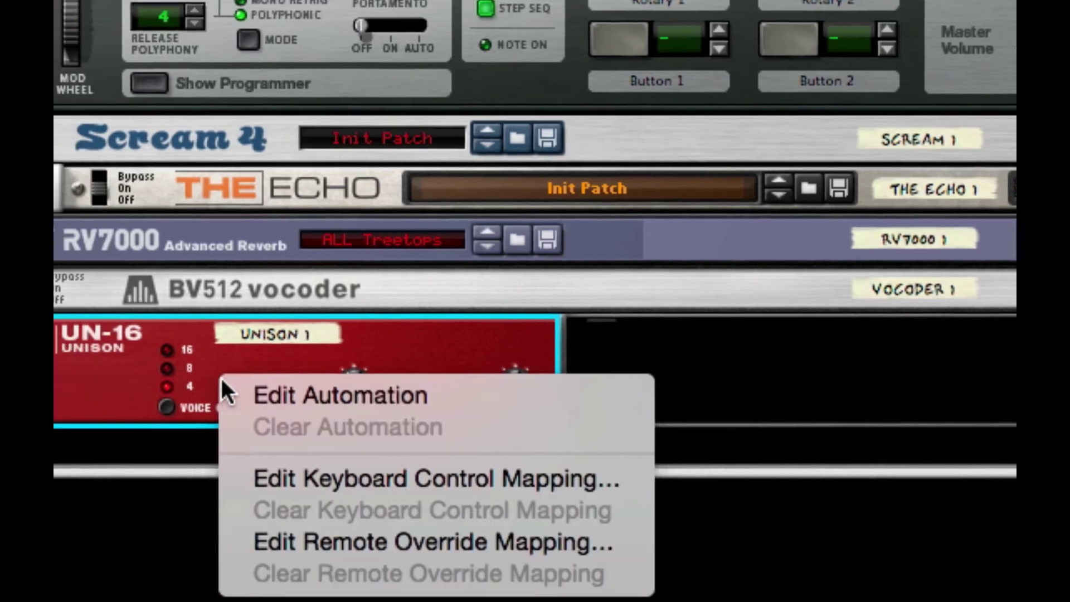
{"action": "right_click", "coordinate": [197, 390]}
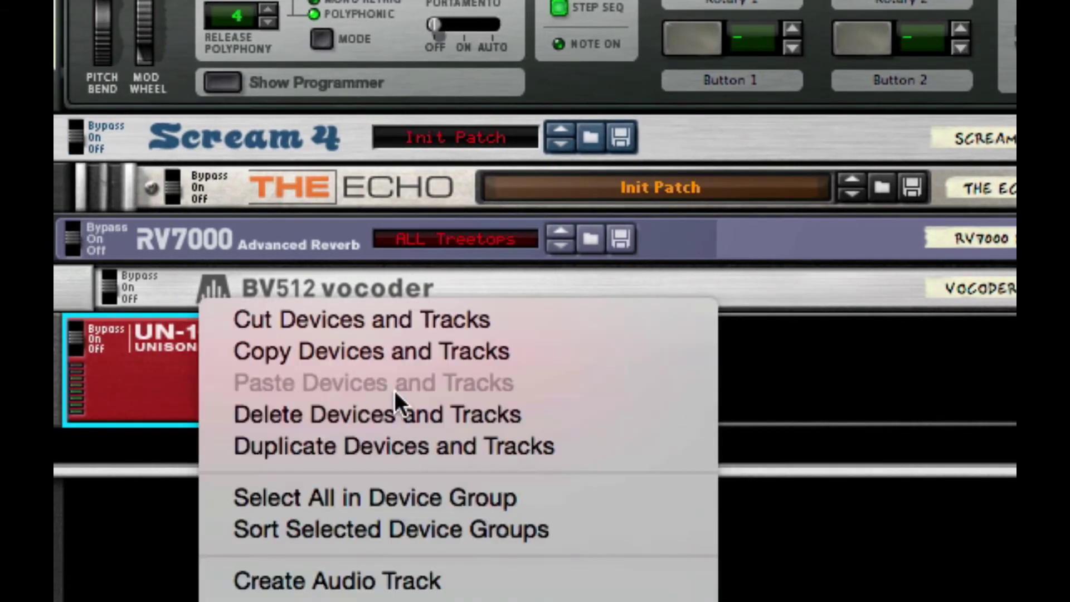
{"action": "mouse_move", "coordinate": [391, 600]}
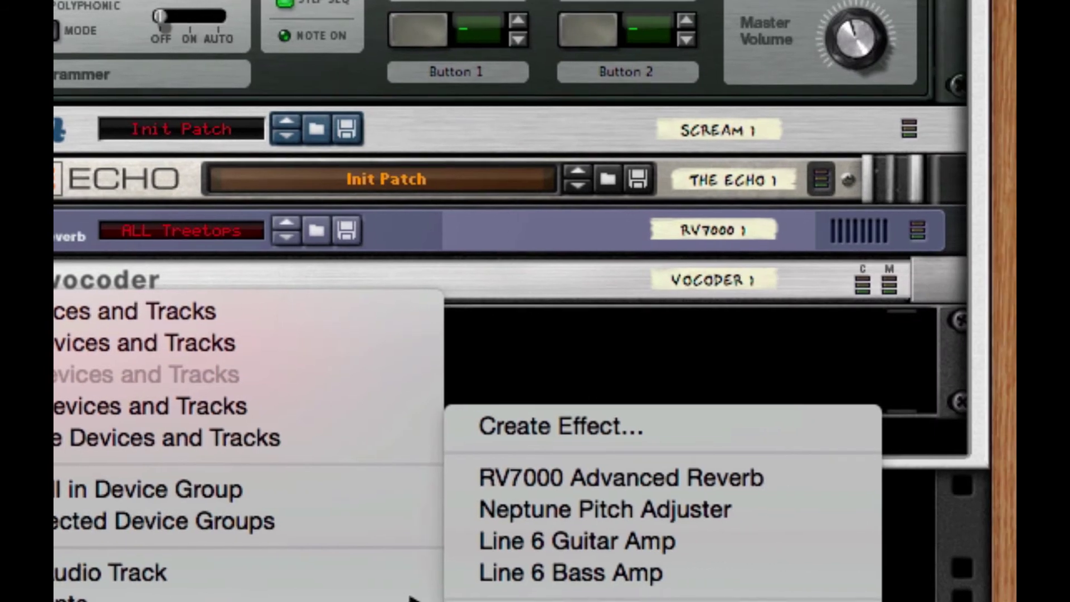
- Insert a D-11 Foldback Distortion after the Unison with Amount 127 and Foldback 2
{"action": "left_click", "coordinate": [479, 600]}
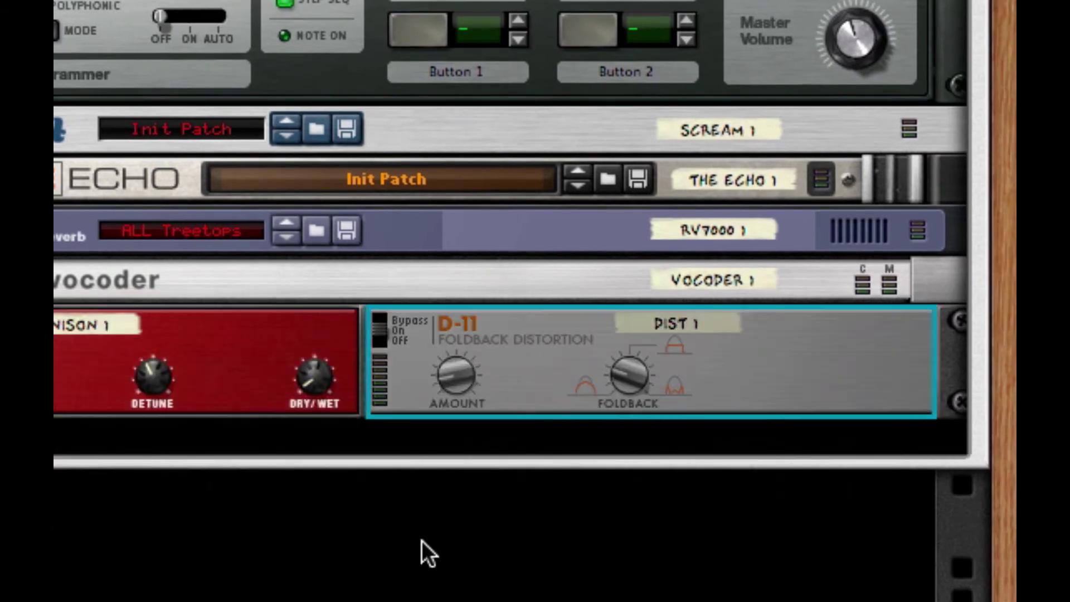
{"action": "left_click_drag", "start_coordinate": [457, 379], "coordinate": [457, 346]}
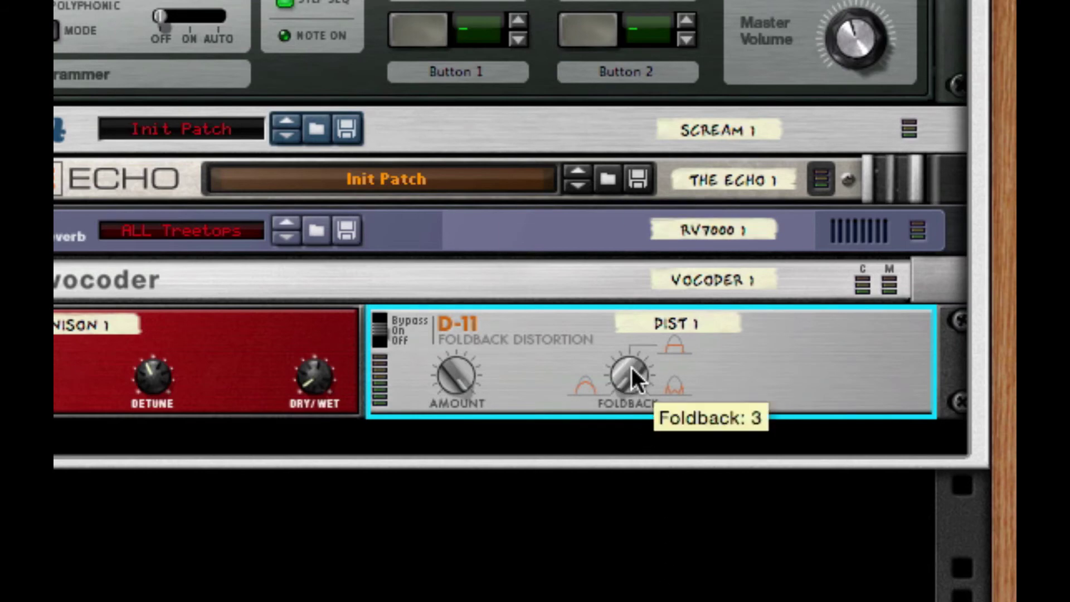
{"action": "left_click_drag", "start_coordinate": [631, 367], "coordinate": [631, 372]}
{"action": "scroll", "coordinate": [401, 341], "scroll_direction": "down", "scroll_amount": 3}
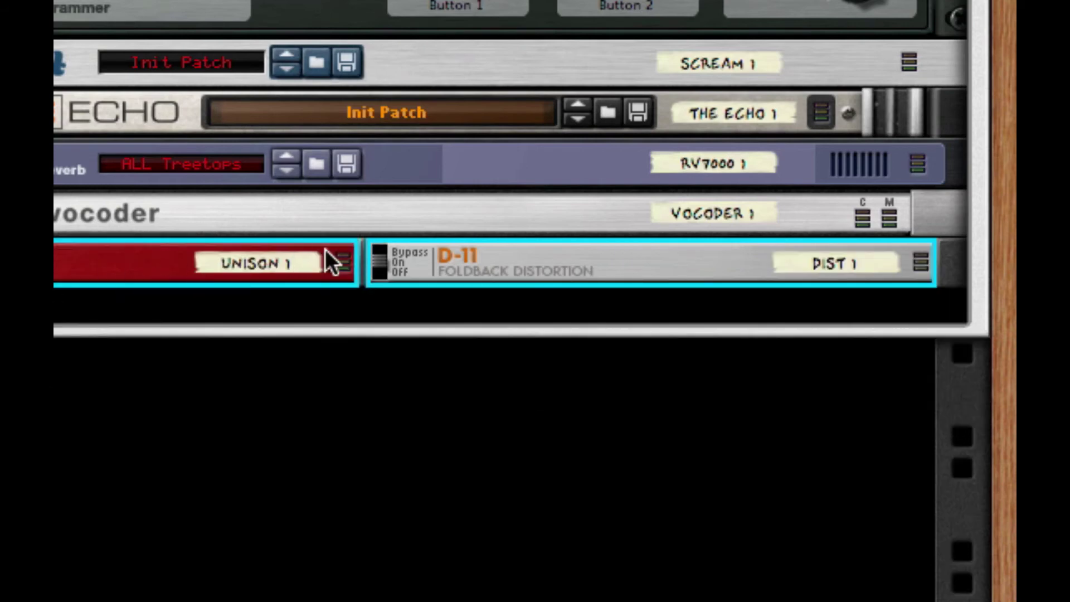
- Add a Pulveriser below the D-11 with Squash ~18%, Dirt ~23% and Tremor to Frequency 14%
{"action": "right_click", "coordinate": [911, 261]}
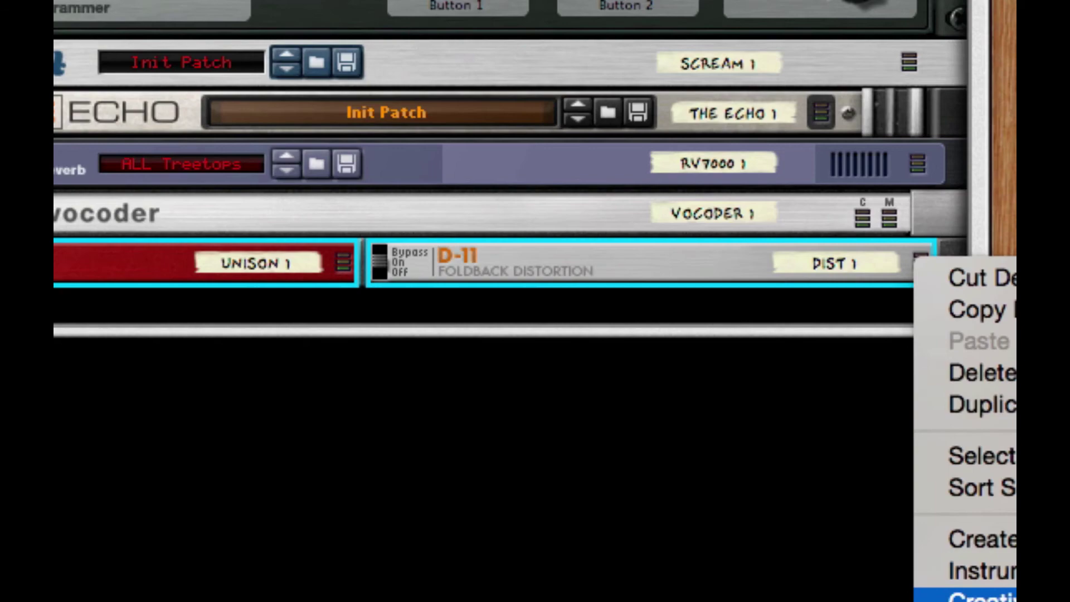
{"action": "left_click", "coordinate": [964, 595]}
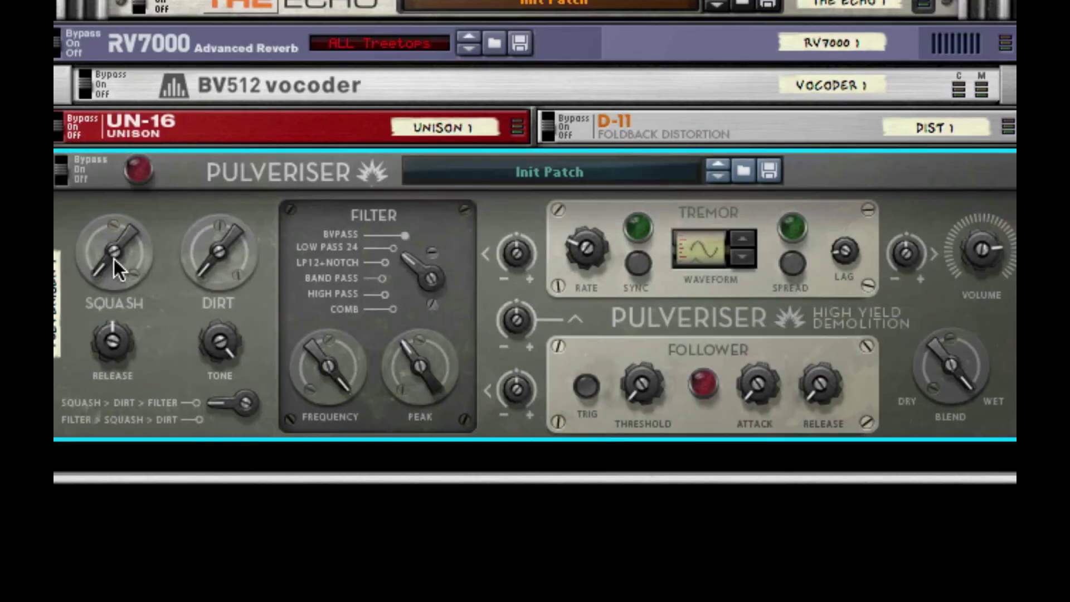
{"action": "left_click_drag", "start_coordinate": [116, 260], "coordinate": [97, 248]}
{"action": "left_click_drag", "start_coordinate": [251, 286], "coordinate": [229, 203]}
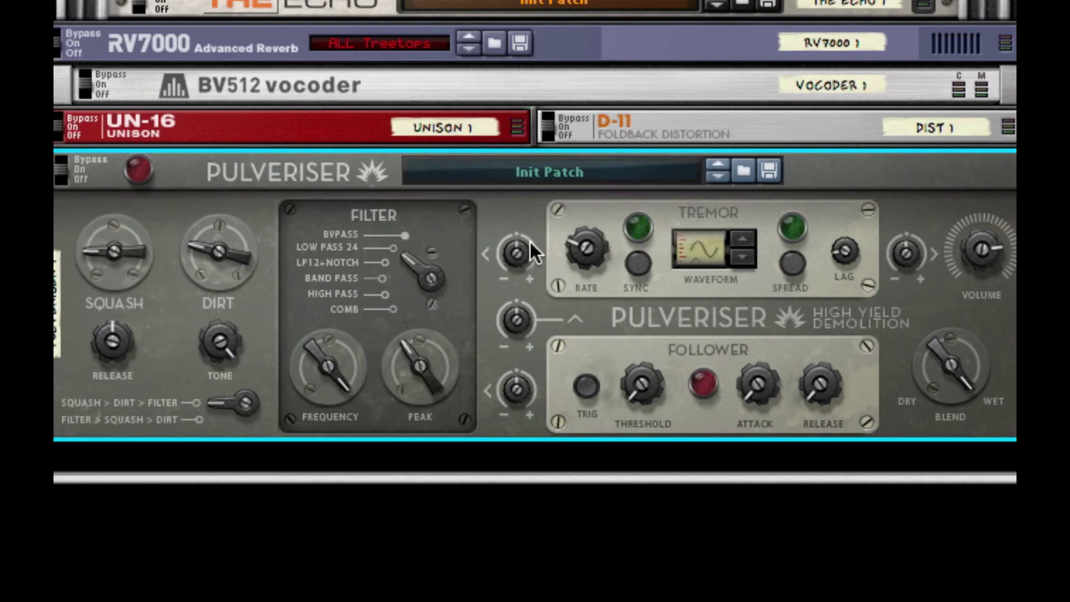
{"action": "mouse_move", "coordinate": [512, 252]}
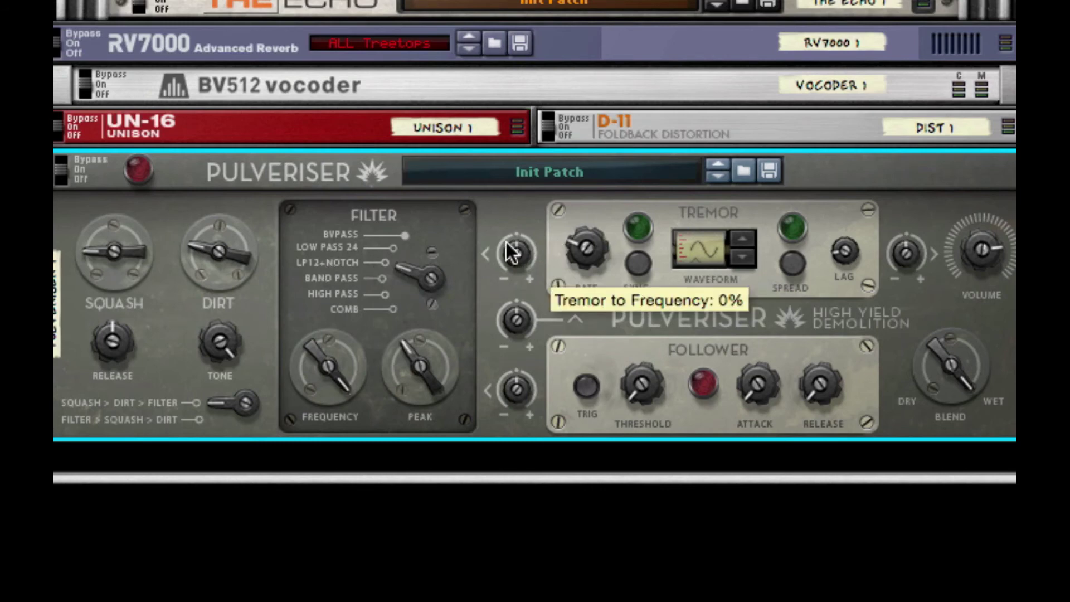
{"action": "left_click_drag", "start_coordinate": [520, 255], "coordinate": [527, 233]}
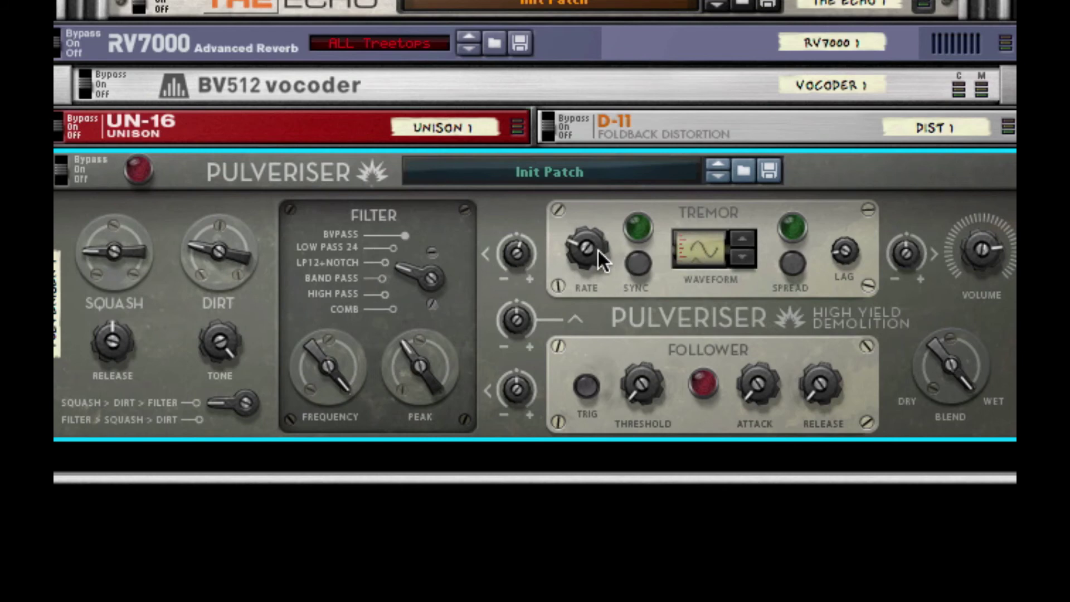
{"action": "mouse_move", "coordinate": [596, 250]}
- Turn on Tremor Spread, choose the square waveform, and raise Tremor Rate to about 60.9 Hz
{"action": "left_click", "coordinate": [800, 260]}
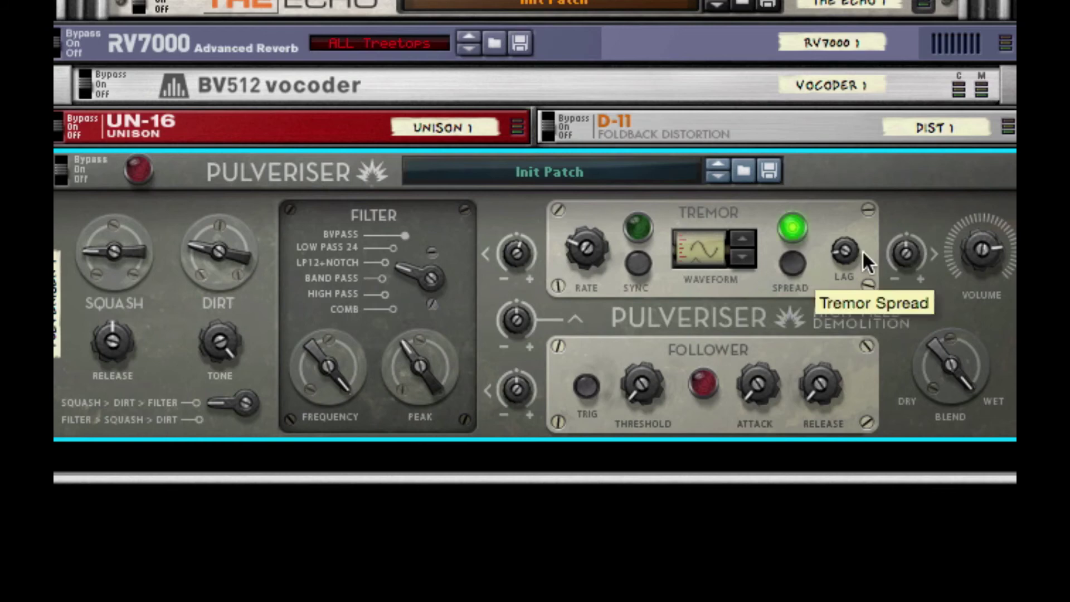
{"action": "mouse_move", "coordinate": [900, 234]}
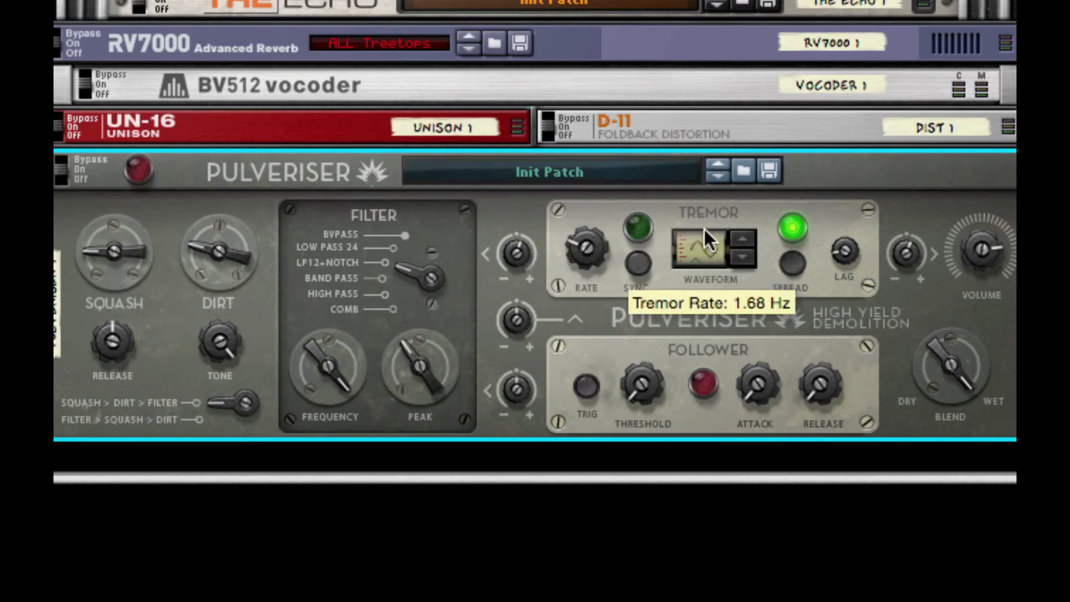
{"action": "left_click", "coordinate": [736, 243]}
{"action": "left_click", "coordinate": [736, 244]}
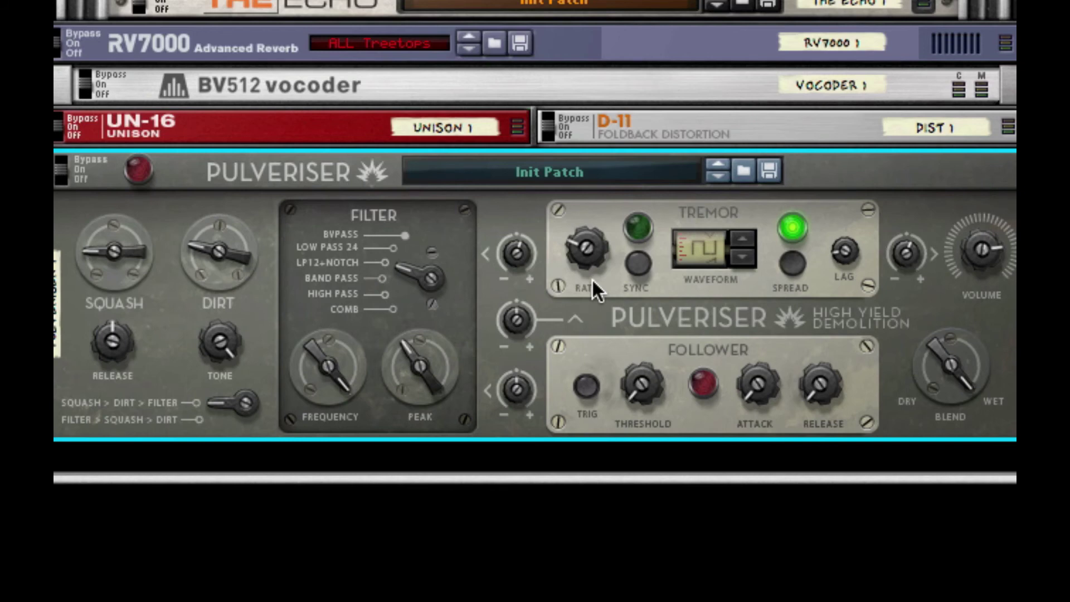
{"action": "mouse_move", "coordinate": [580, 249]}
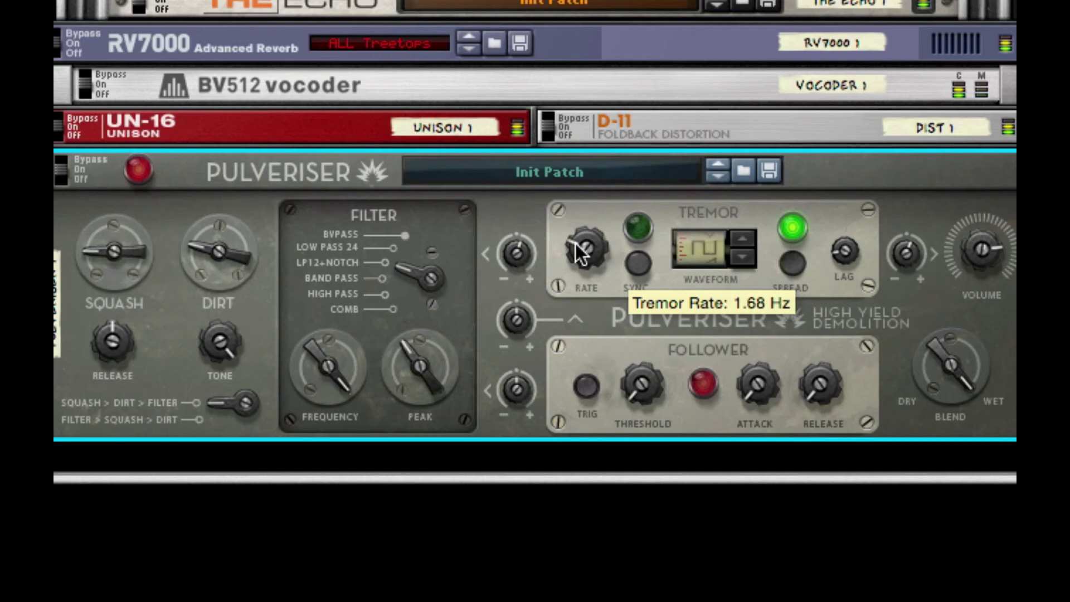
{"action": "left_click_drag", "start_coordinate": [575, 213], "coordinate": [591, 44]}
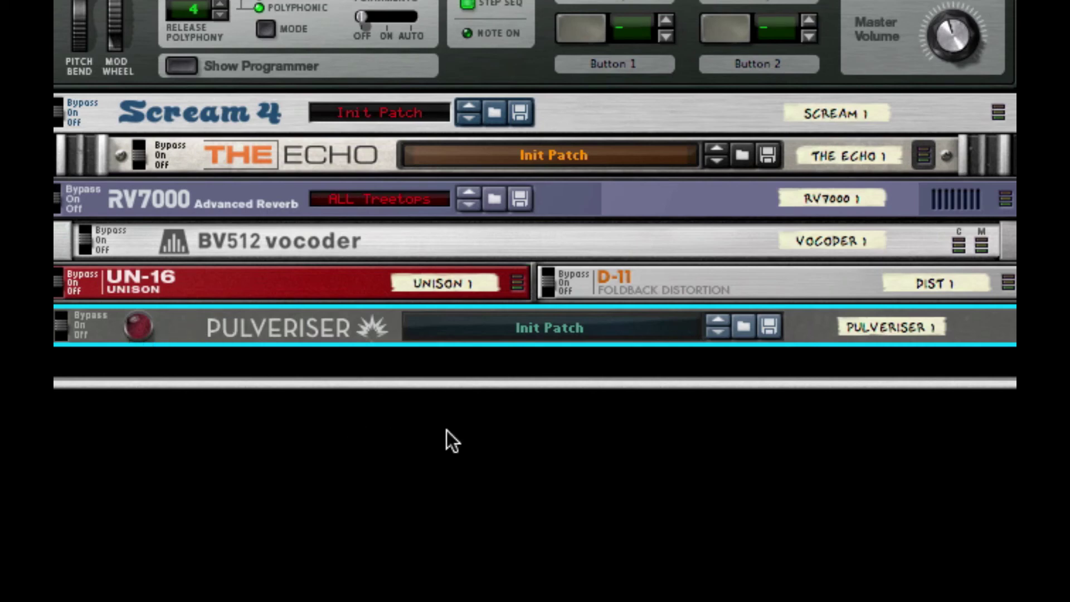
- Add a Scream 4 below the Pulveriser with Tape damage at 42, P1 127 and P2 25
{"action": "right_click", "coordinate": [365, 334]}
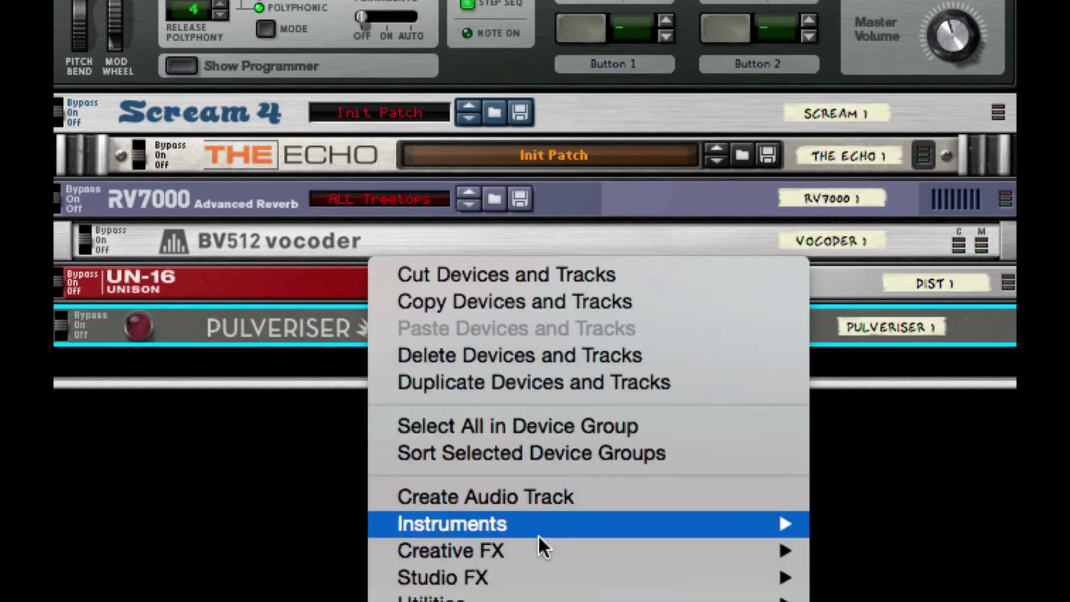
{"action": "mouse_move", "coordinate": [541, 549]}
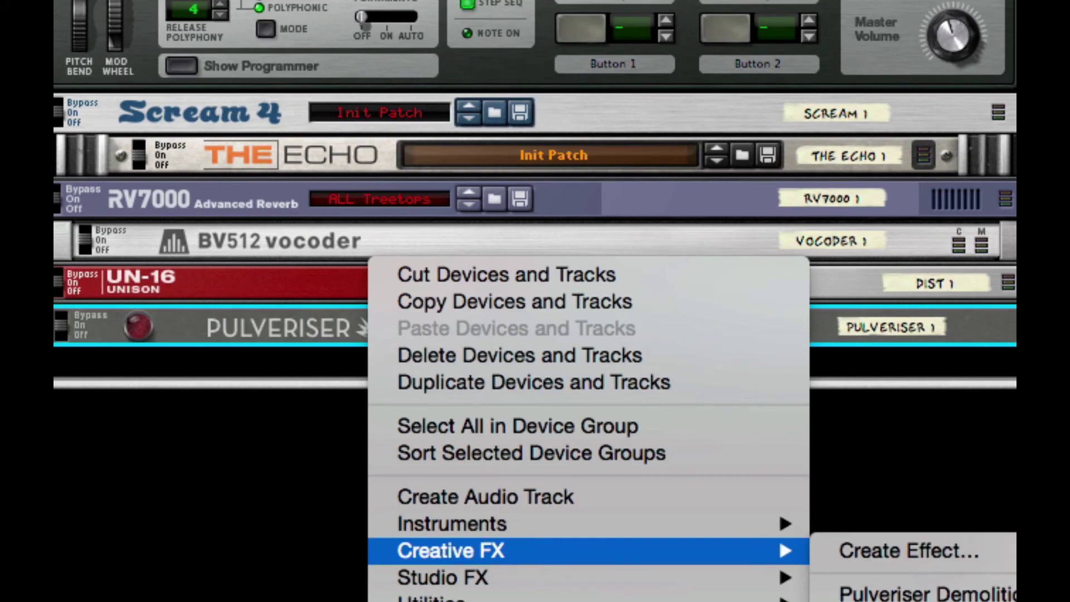
{"action": "left_click", "coordinate": [914, 596]}
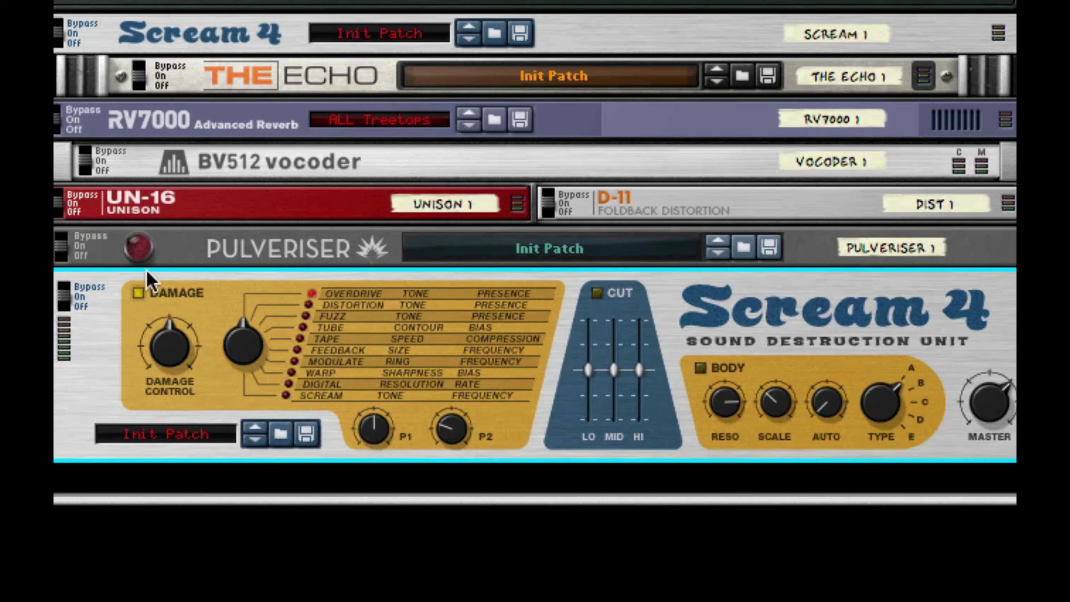
{"action": "left_click_drag", "start_coordinate": [152, 341], "coordinate": [156, 397]}
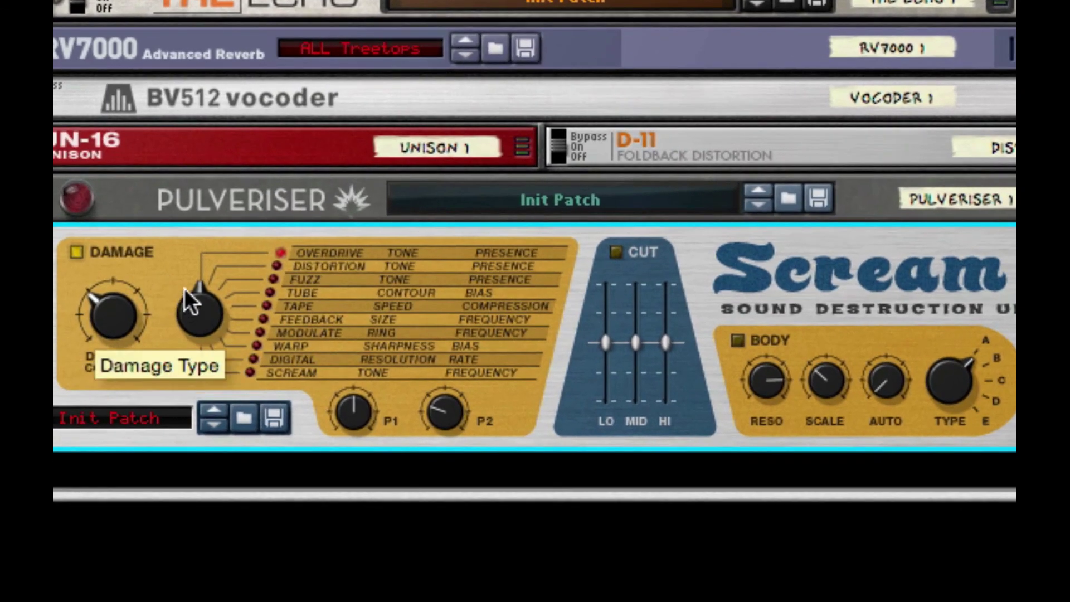
{"action": "left_click_drag", "start_coordinate": [186, 291], "coordinate": [217, 111]}
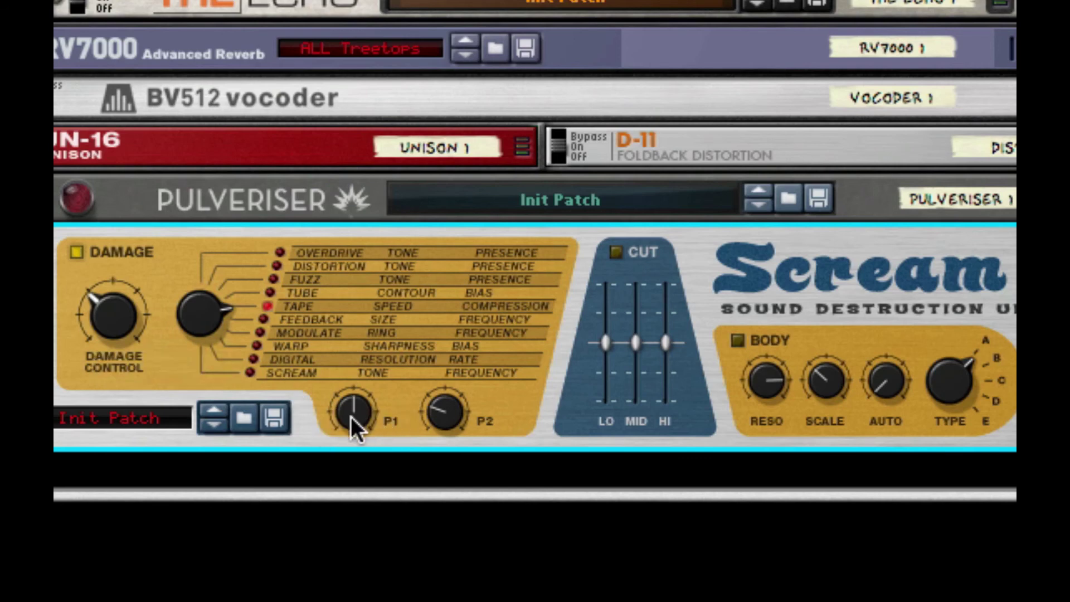
{"action": "left_click_drag", "start_coordinate": [350, 417], "coordinate": [351, 385]}
{"action": "left_click_drag", "start_coordinate": [456, 415], "coordinate": [456, 441]}
- Enable the Body section with resonance 20, scale 27 and body type stepped toward B/C
{"action": "left_click", "coordinate": [738, 340]}
{"action": "left_click_drag", "start_coordinate": [751, 379], "coordinate": [755, 600]}
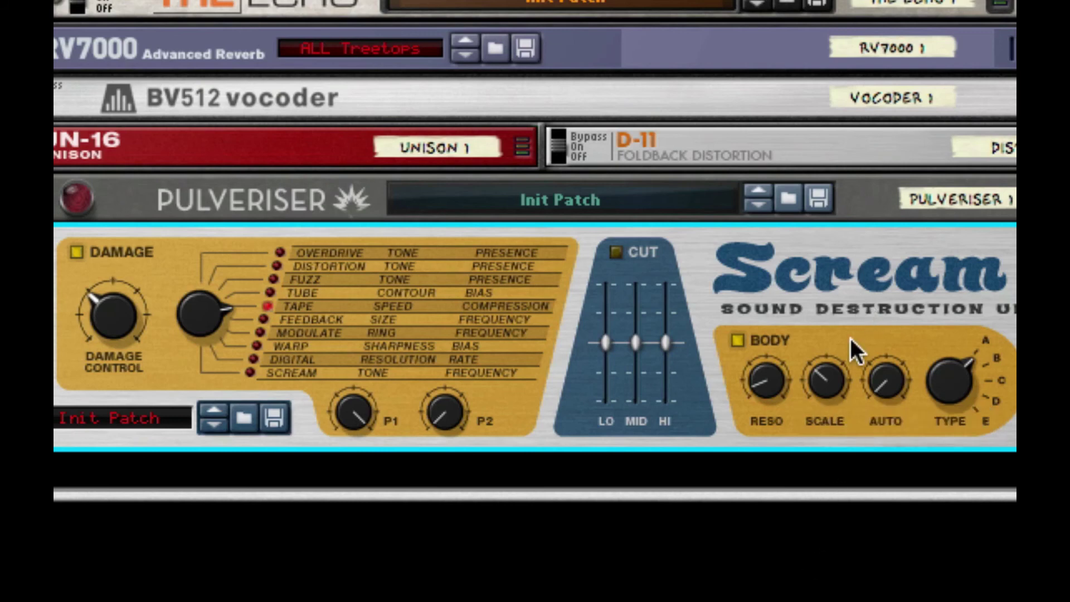
{"action": "left_click_drag", "start_coordinate": [837, 388], "coordinate": [833, 431]}
{"action": "mouse_move", "coordinate": [873, 374]}
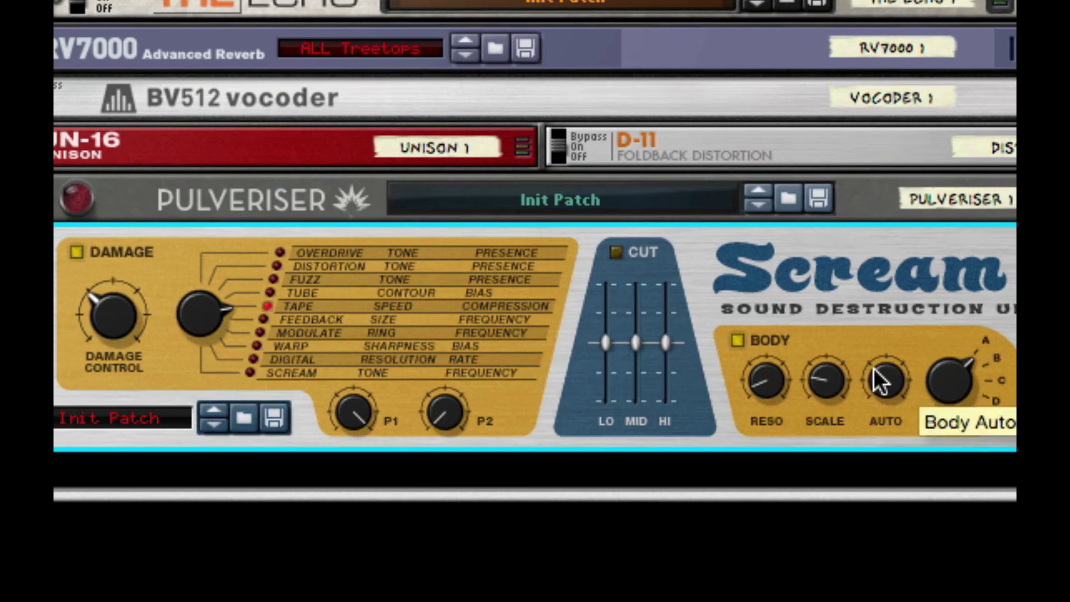
{"action": "mouse_move", "coordinate": [971, 371]}
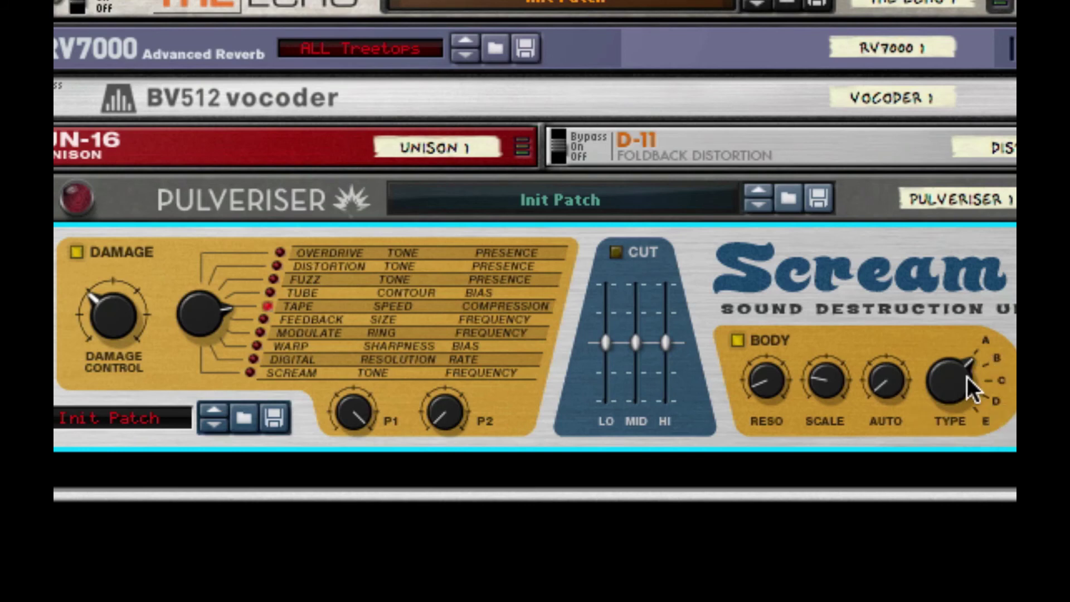
{"action": "left_click_drag", "start_coordinate": [967, 376], "coordinate": [976, 298]}
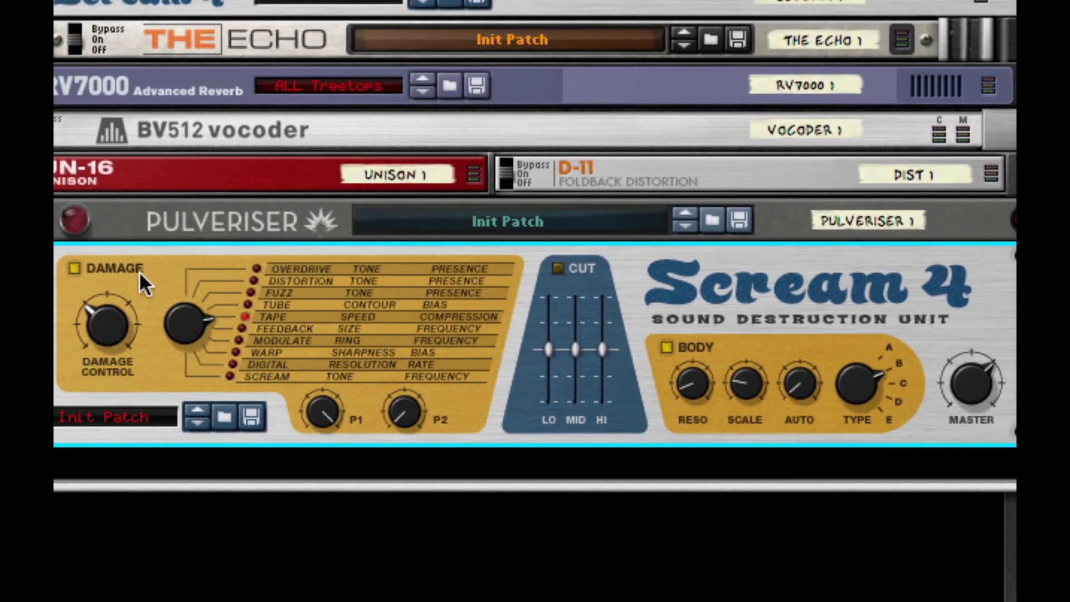
- Compare the Damage stage on and off, then fold the Scream 4 into a compact strip
{"action": "left_click", "coordinate": [71, 267]}
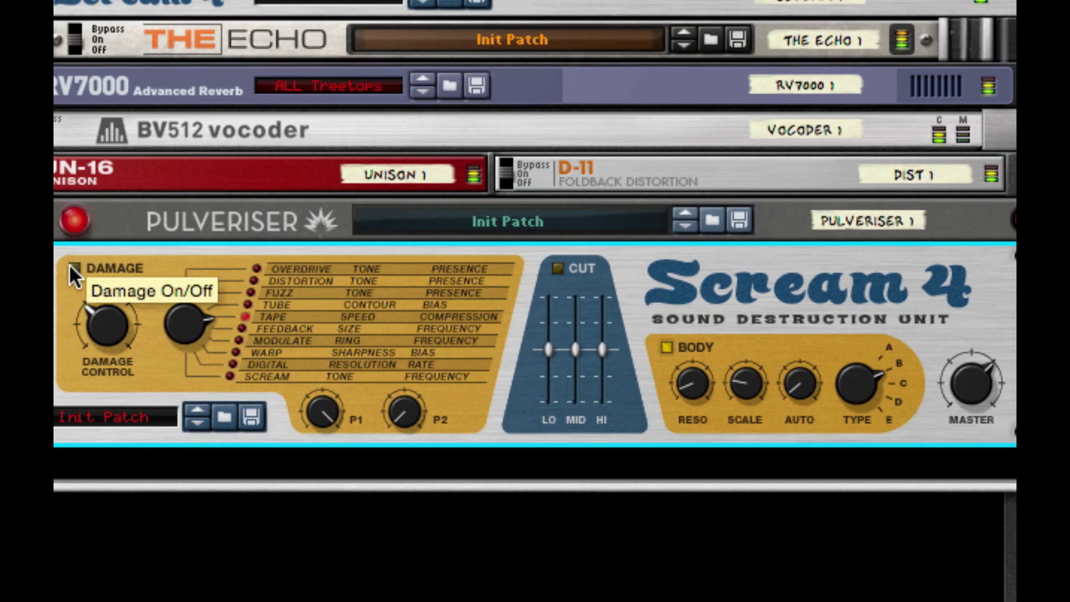
{"action": "left_click", "coordinate": [70, 267]}
{"action": "left_click", "coordinate": [71, 267]}
{"action": "left_click", "coordinate": [70, 266]}
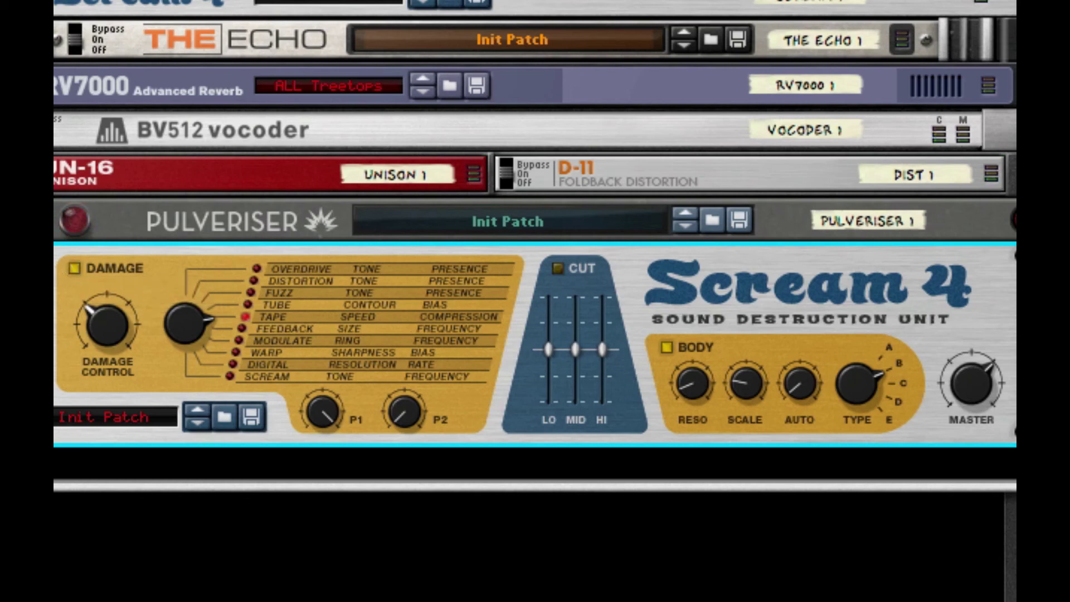
{"action": "left_click", "coordinate": [64, 267]}
- Insert an MClass Stereo Imager below the second Scream 4
{"action": "right_click", "coordinate": [144, 298]}
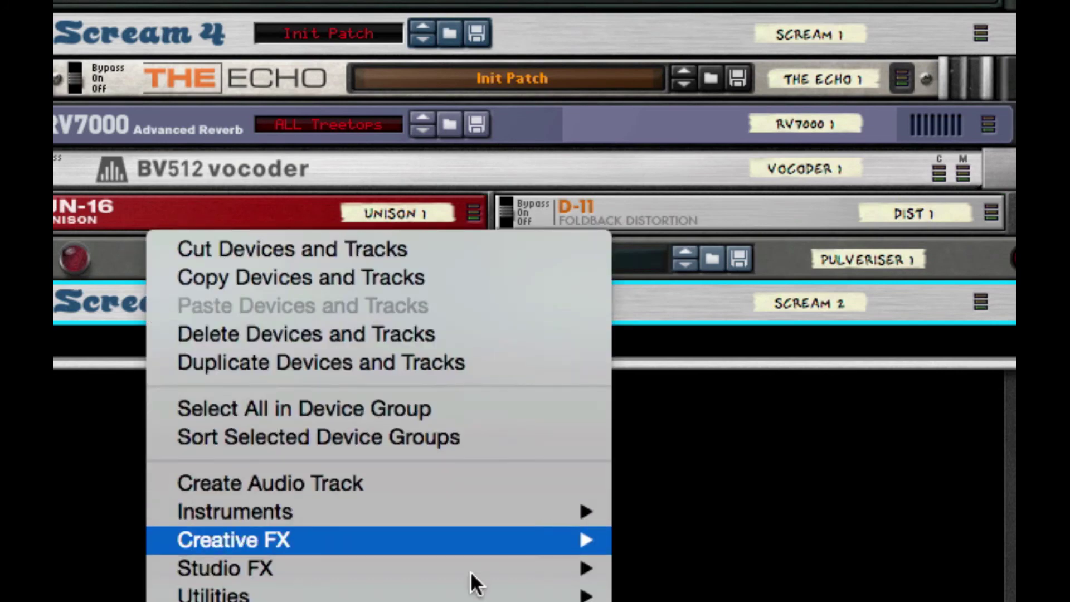
{"action": "mouse_move", "coordinate": [454, 569]}
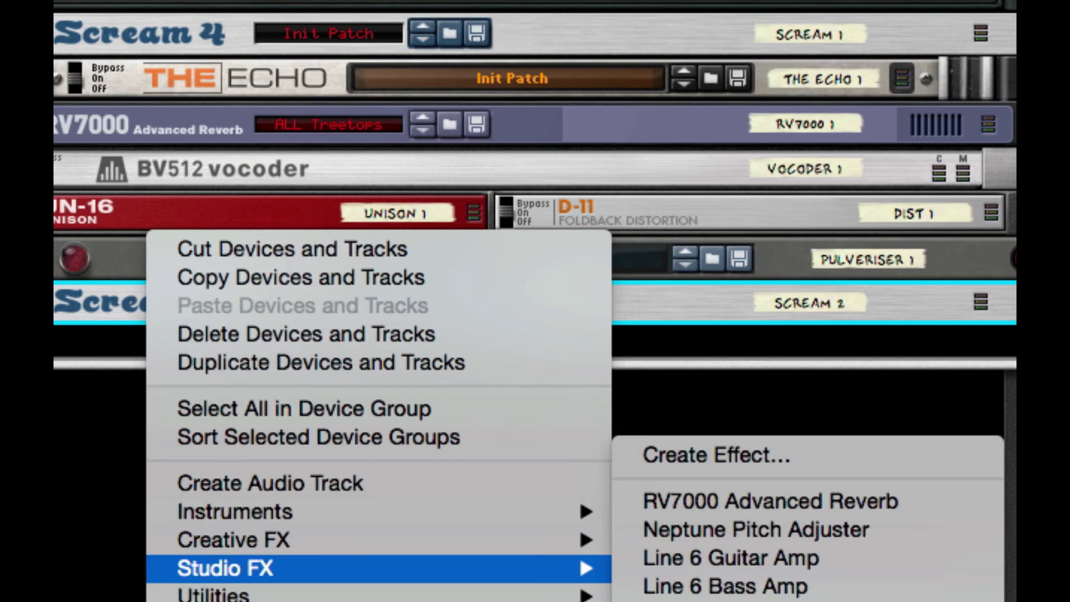
{"action": "left_click", "coordinate": [784, 558]}
{"action": "right_click", "coordinate": [646, 297]}
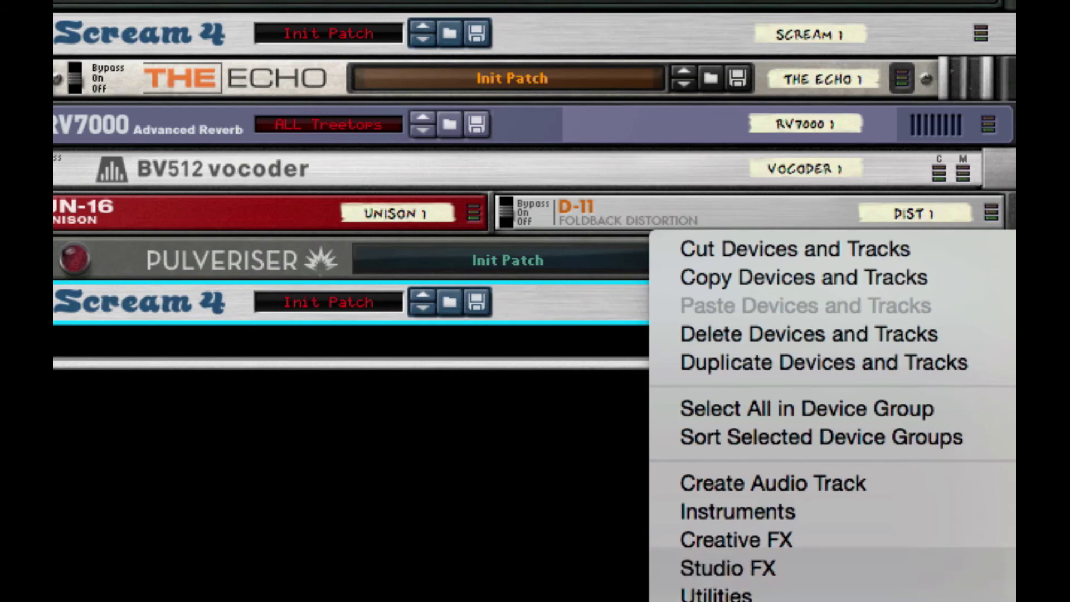
{"action": "key", "text": "Return"}
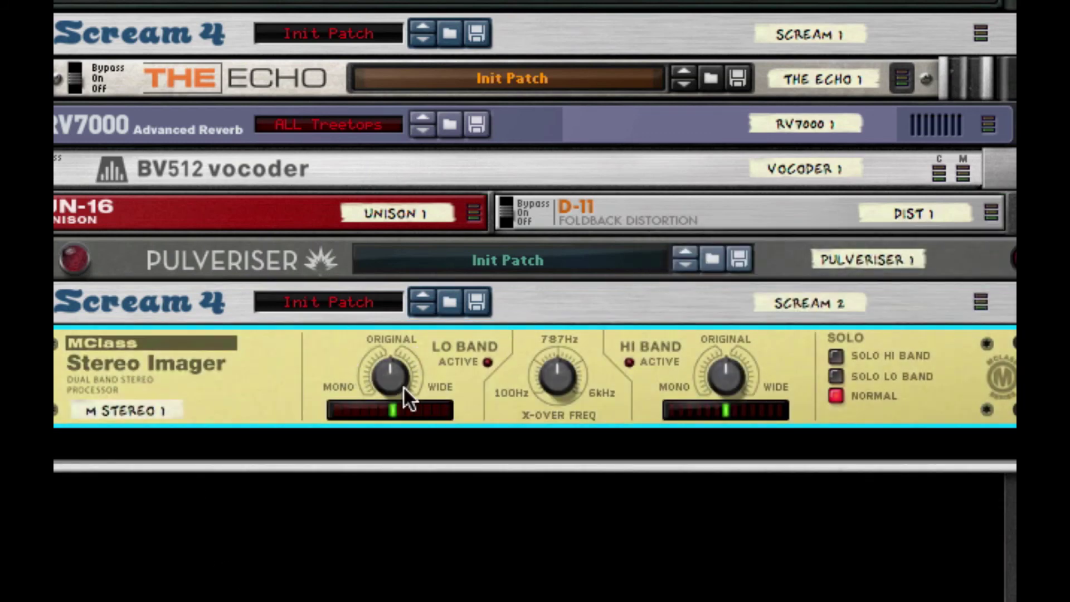
- Narrow the low band toward mono, set the crossover to 787 Hz, widen the high band to 30, and play
{"action": "left_click_drag", "start_coordinate": [394, 380], "coordinate": [393, 449]}
{"action": "left_click_drag", "start_coordinate": [563, 378], "coordinate": [546, 305]}
{"action": "left_click_drag", "start_coordinate": [721, 369], "coordinate": [746, 278]}
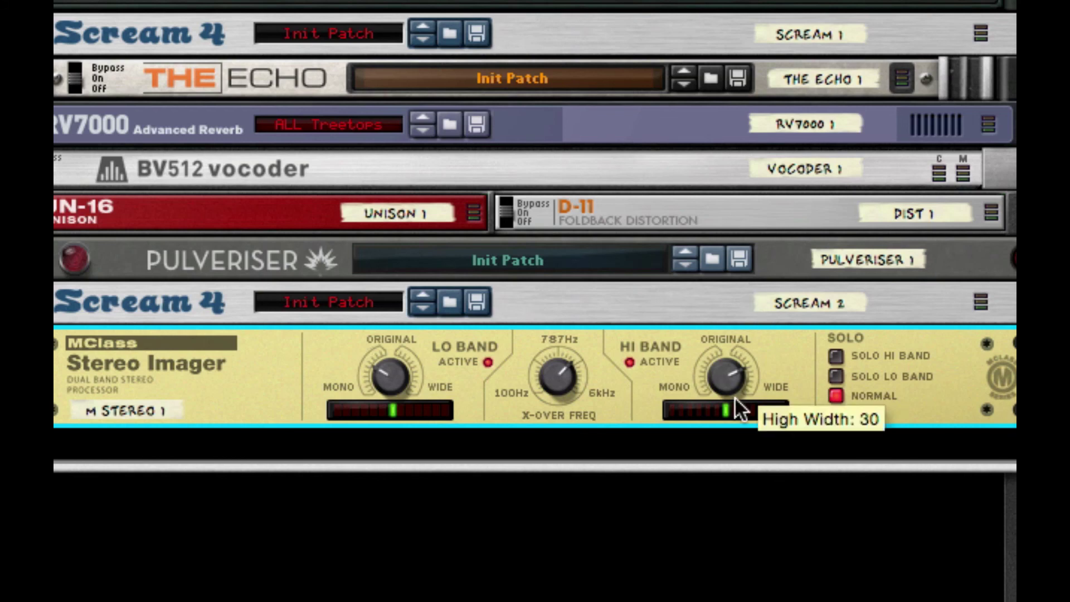
{"action": "key", "text": "space"}
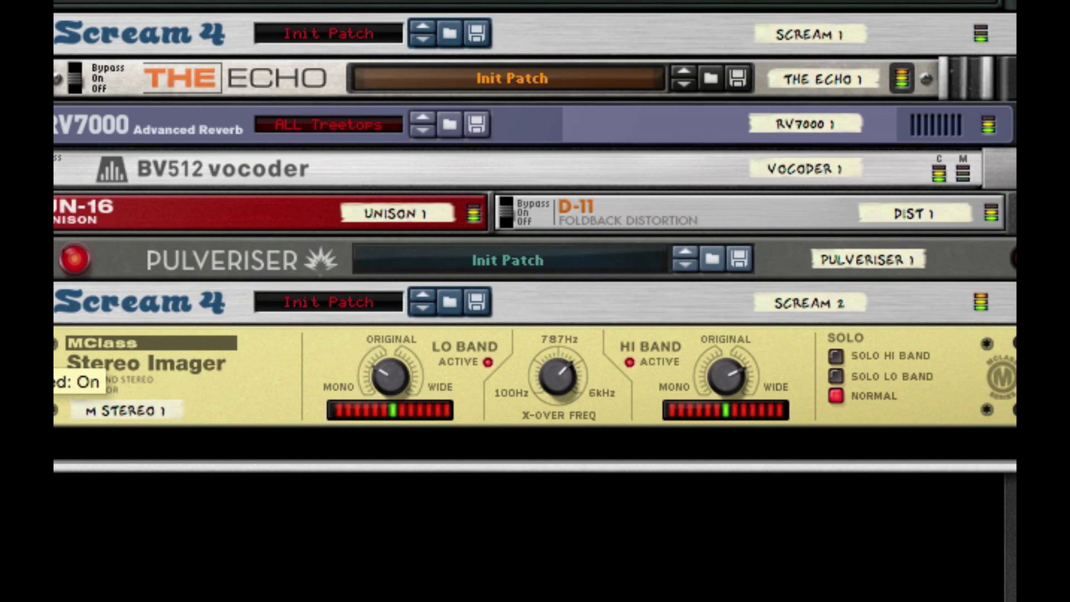
{"action": "left_click", "coordinate": [54, 374]}
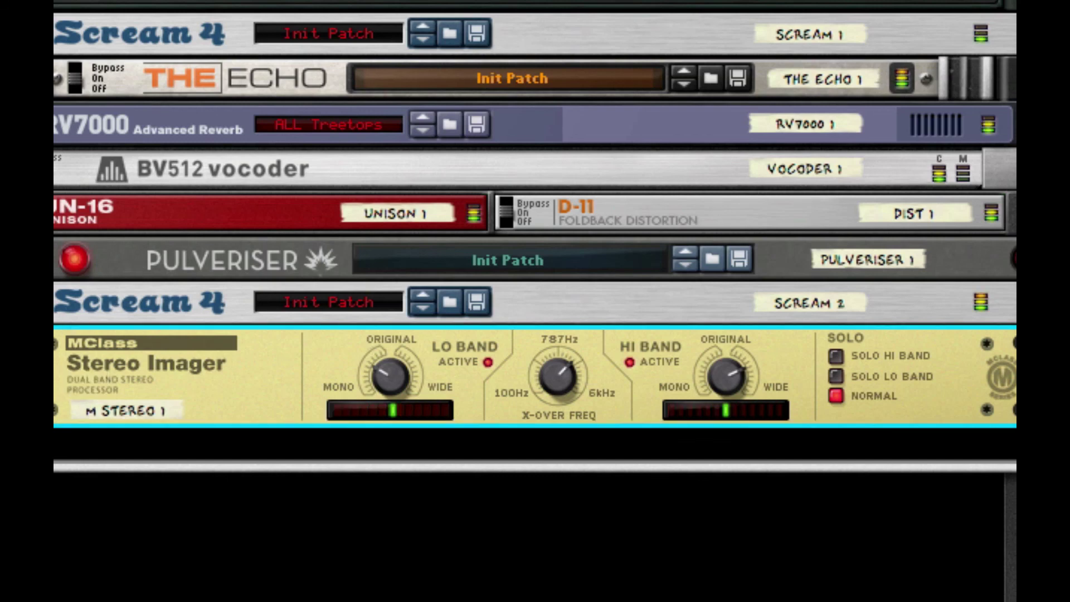
{"action": "left_click", "coordinate": [54, 373]}
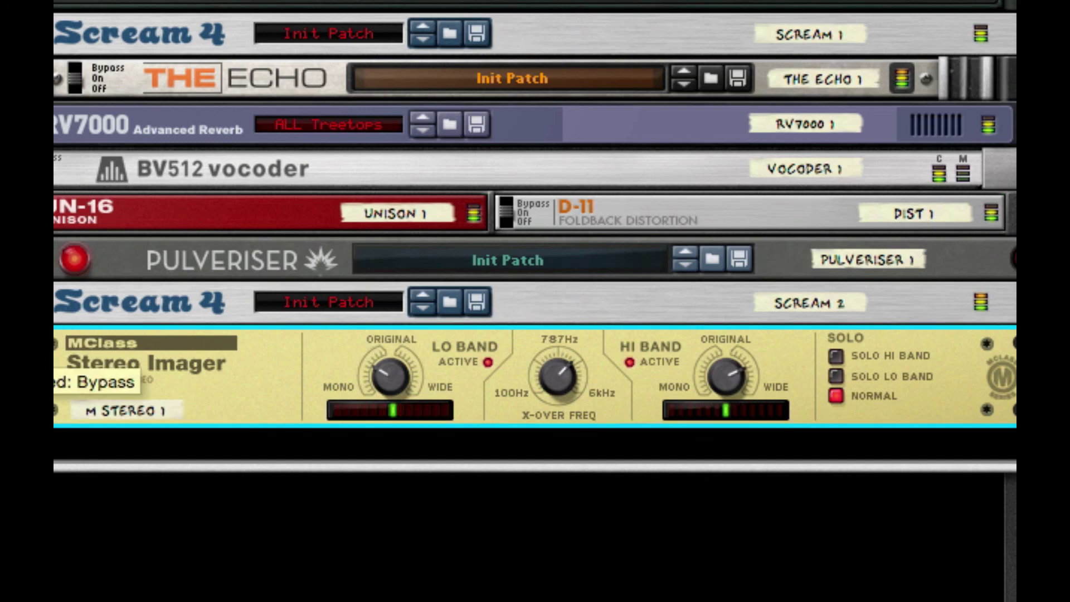
{"action": "left_click", "coordinate": [54, 372]}
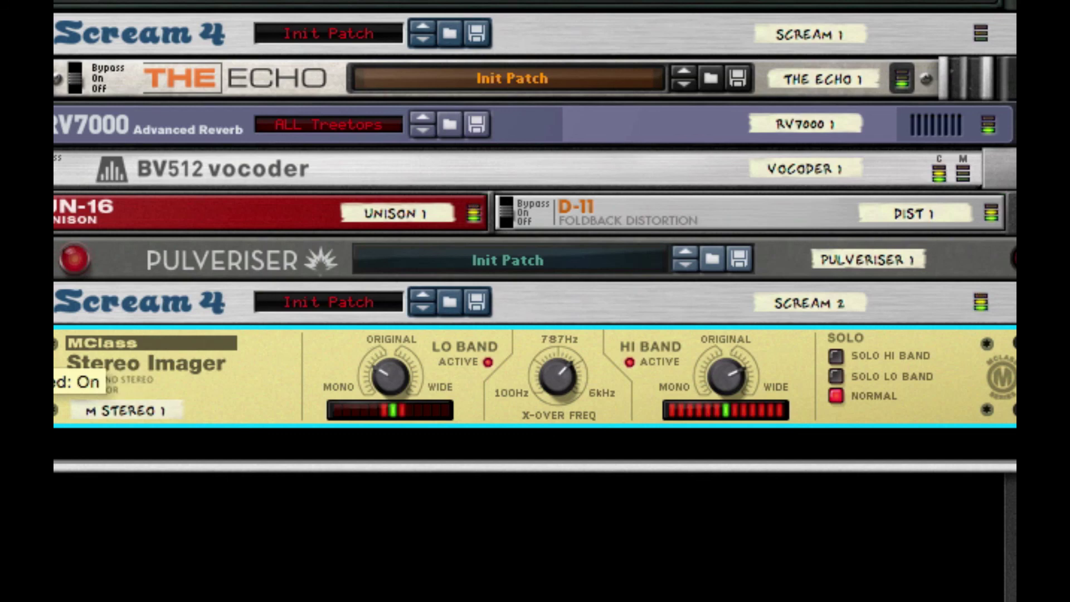
{"action": "left_click", "coordinate": [54, 372]}
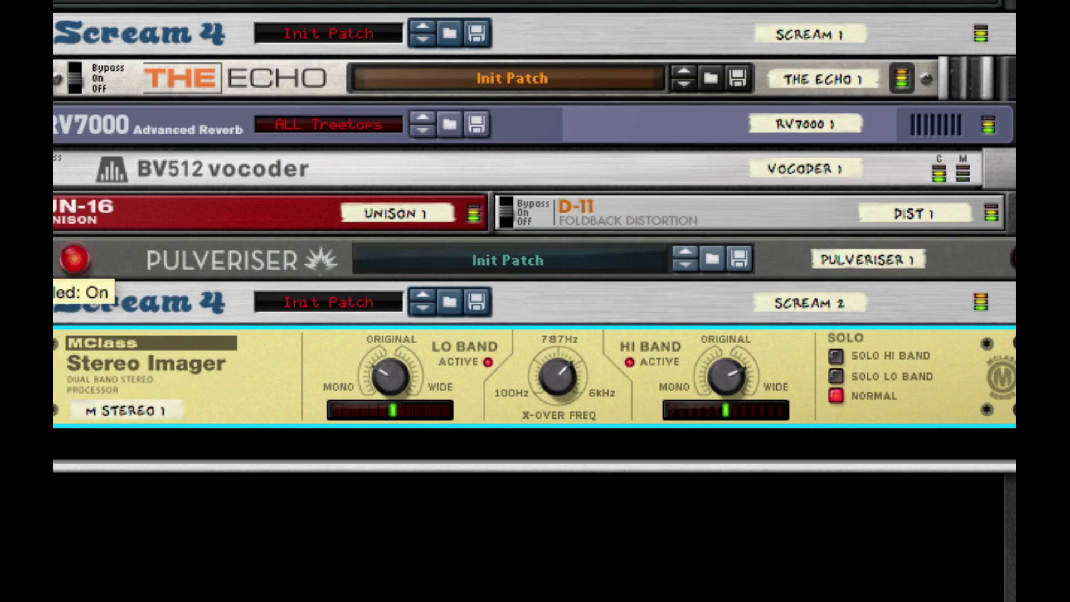
{"action": "left_click", "coordinate": [55, 311]}
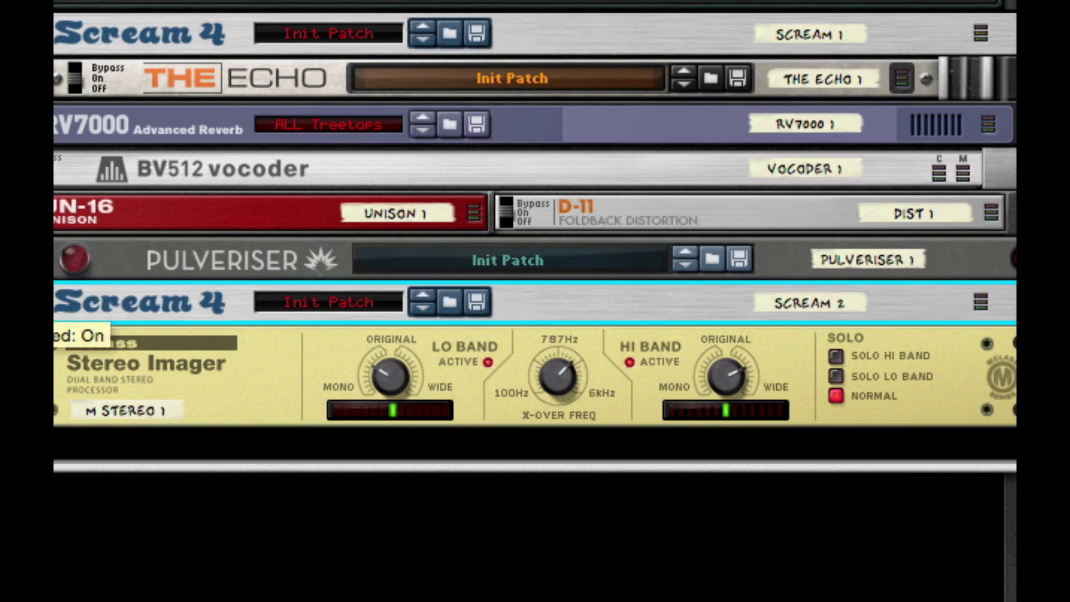
{"action": "left_click", "coordinate": [54, 312]}
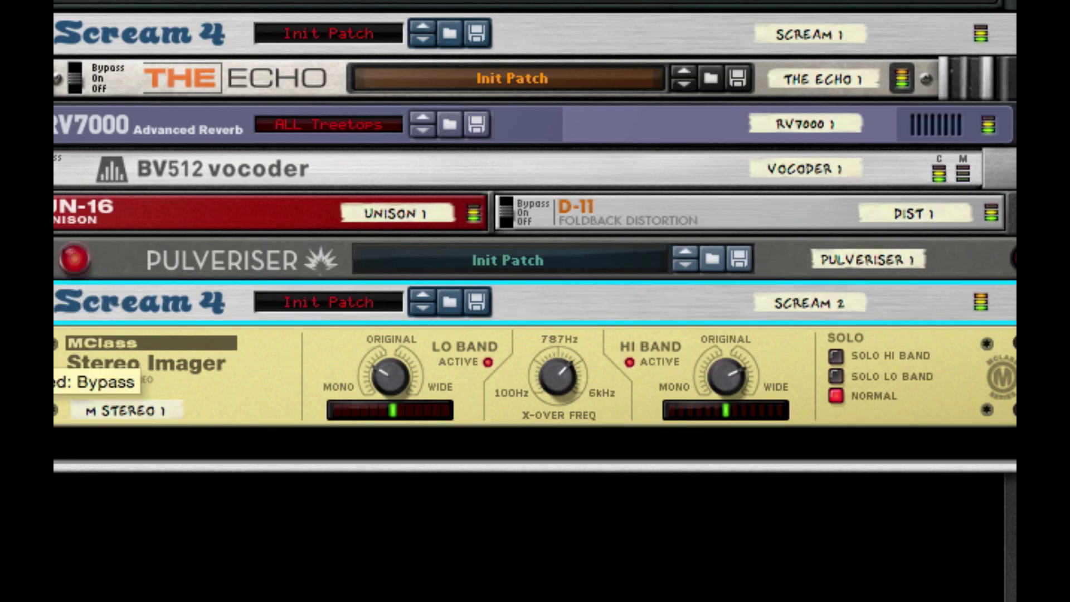
{"action": "left_click", "coordinate": [55, 373]}
{"action": "left_click", "coordinate": [54, 372]}
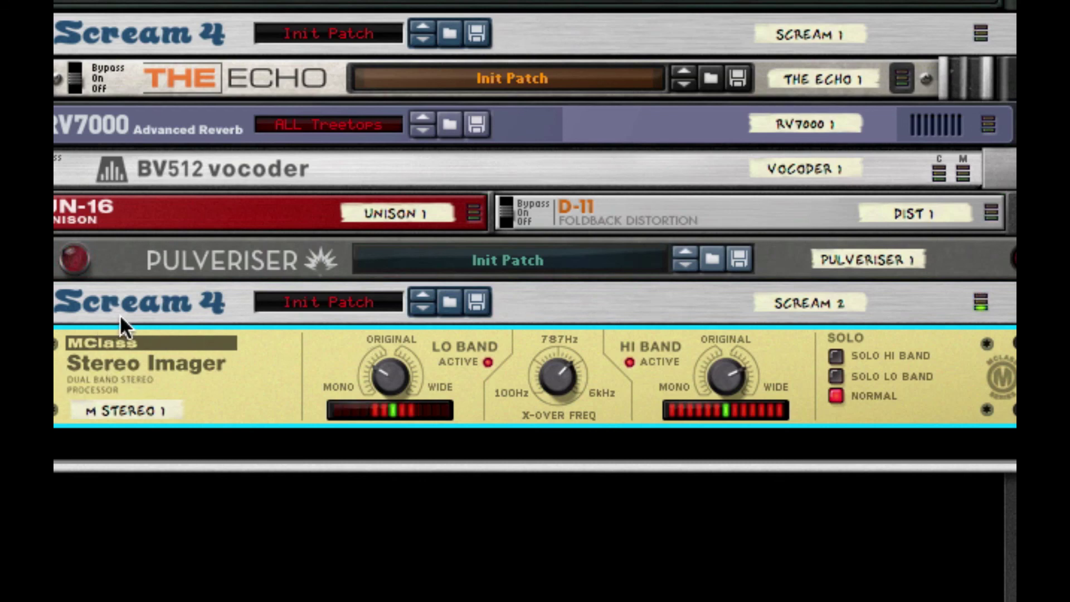
- Add an MClass Maximizer below the Stereo Imager with the limiter off and release on Auto
{"action": "right_click", "coordinate": [174, 406]}
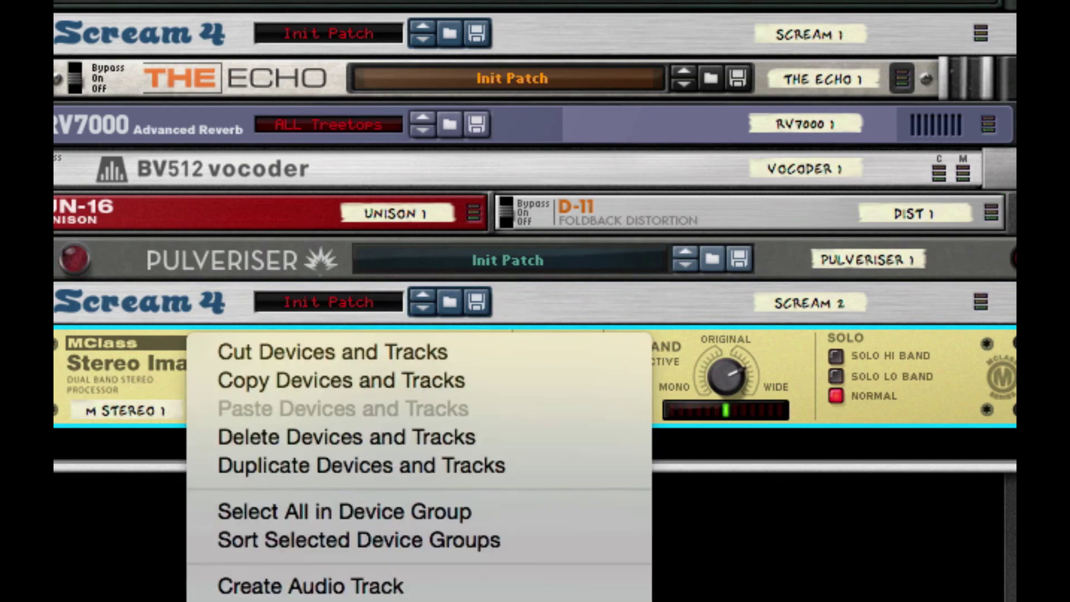
{"action": "mouse_move", "coordinate": [424, 600]}
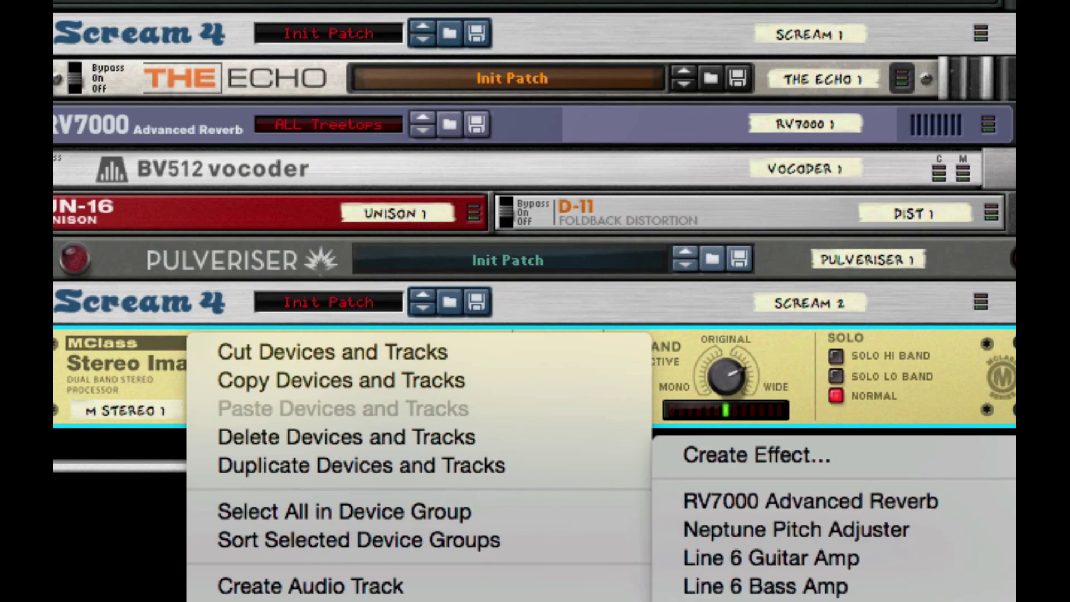
{"action": "left_click", "coordinate": [770, 600]}
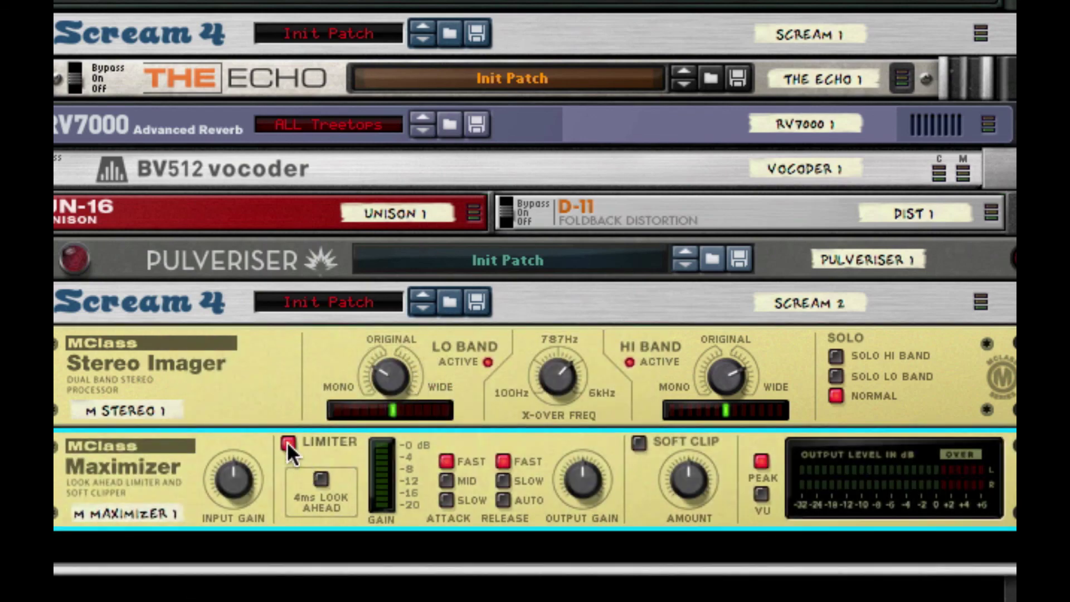
{"action": "left_click", "coordinate": [287, 442]}
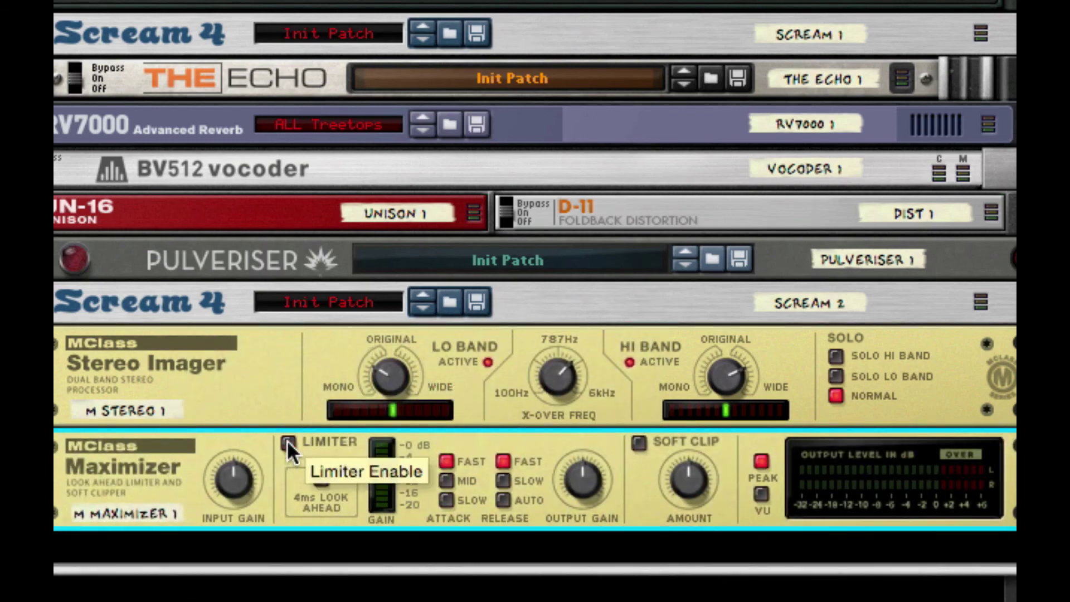
{"action": "left_click", "coordinate": [504, 499]}
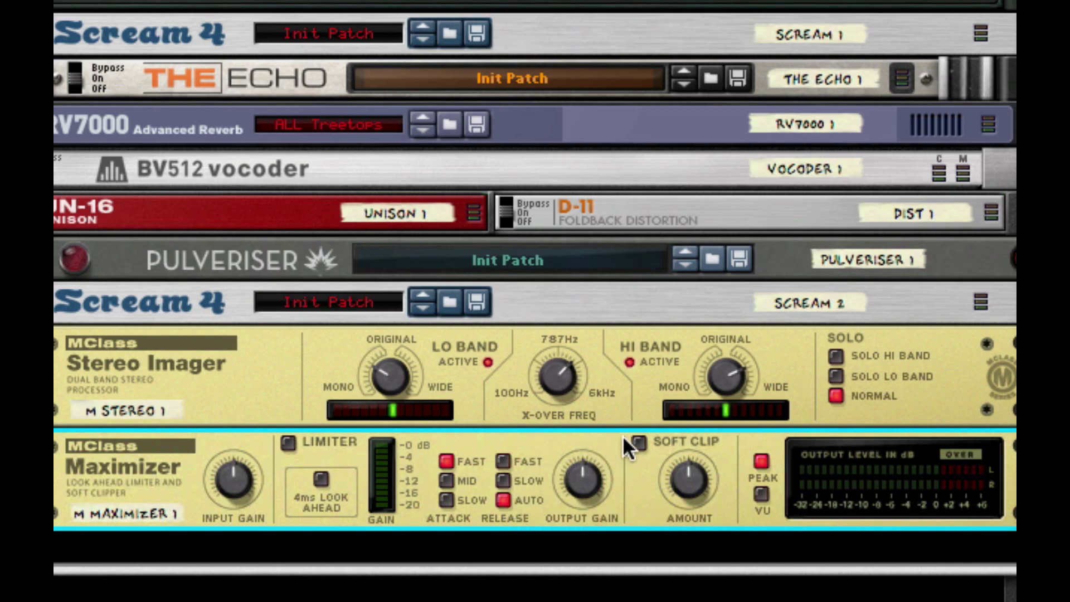
- Enable Soft Clip at amount 127, lower input gain to about -4.9 dB, and audition playback
{"action": "left_click", "coordinate": [639, 443]}
{"action": "left_click_drag", "start_coordinate": [698, 486], "coordinate": [697, 440]}
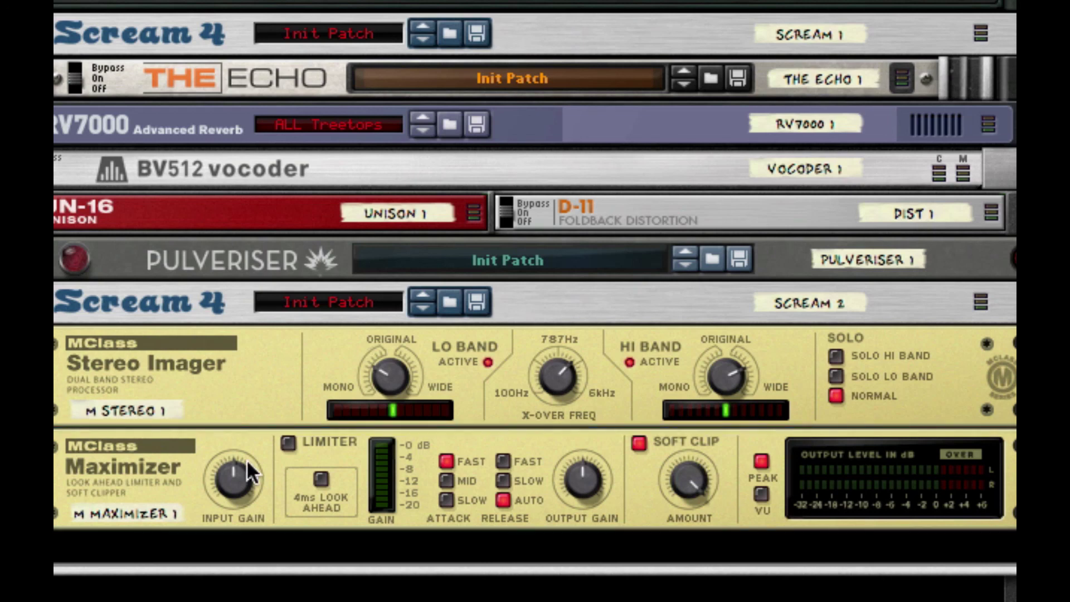
{"action": "left_click_drag", "start_coordinate": [238, 473], "coordinate": [234, 557]}
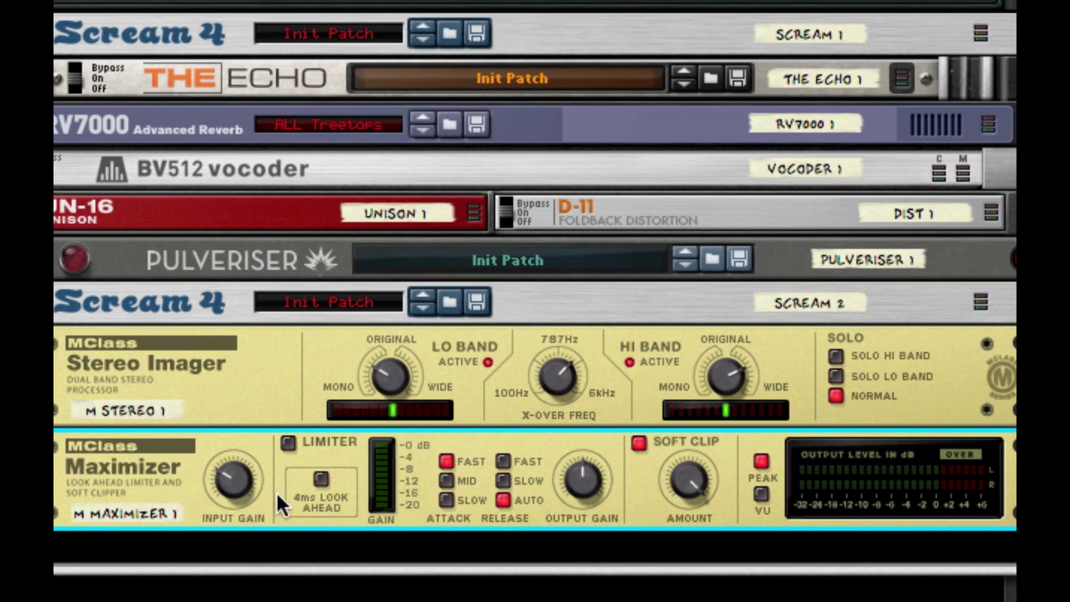
{"action": "key", "text": "space"}
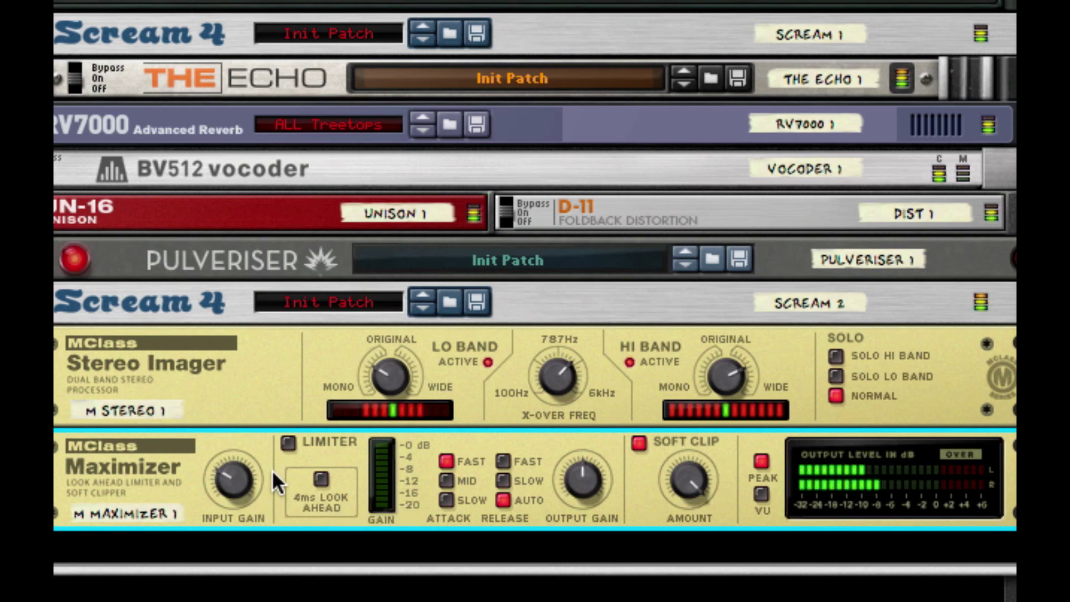
{"action": "key", "text": "space"}
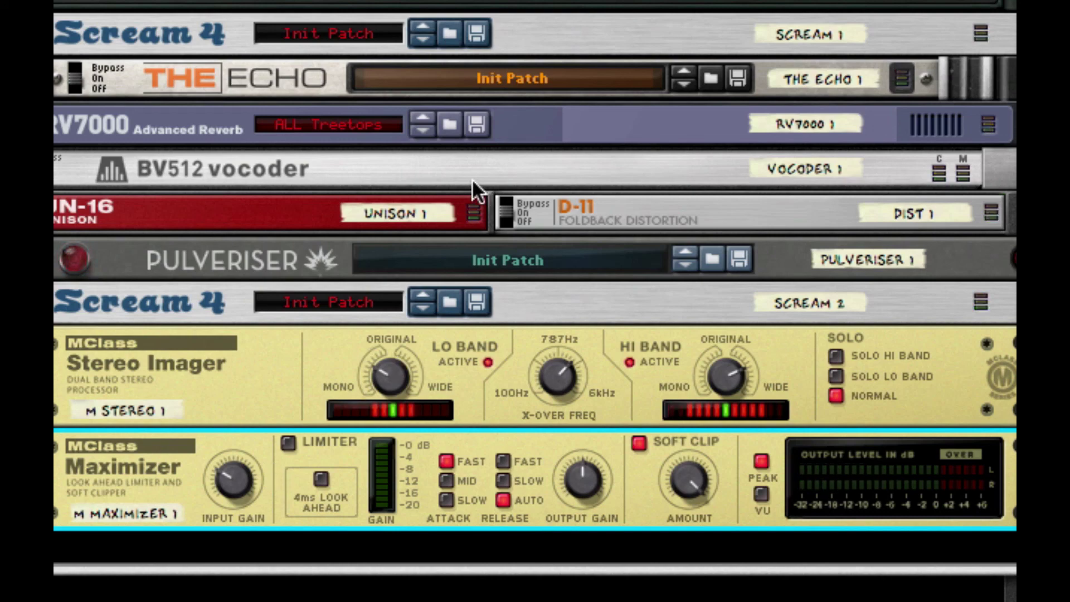